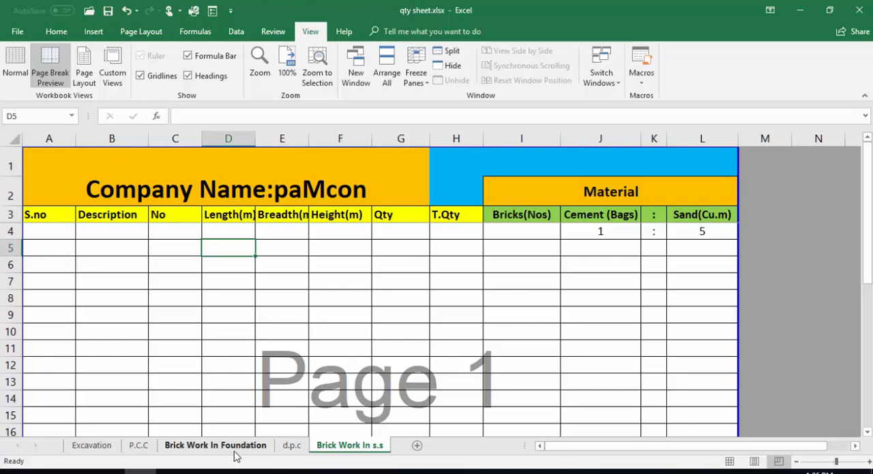
- Review the wall entries on the Brick Work In Foundation sheet, then return to the Brick Work In s.s sheet
left_click(234, 451)
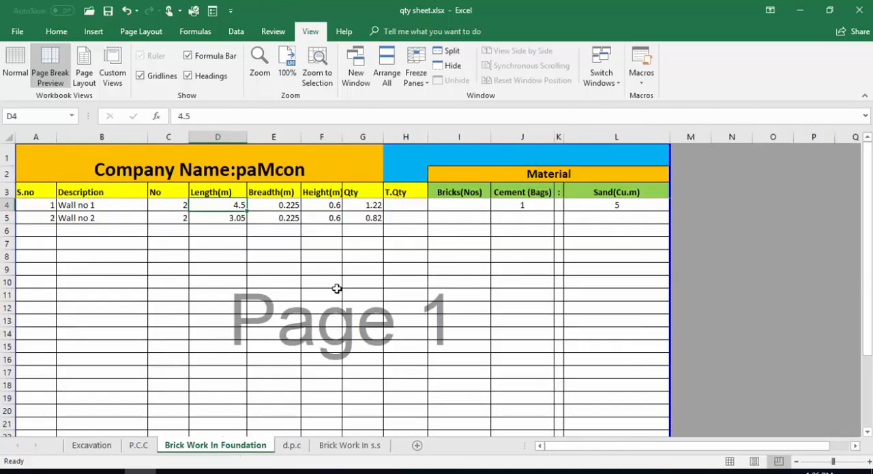
key("Down")
left_click(254, 245)
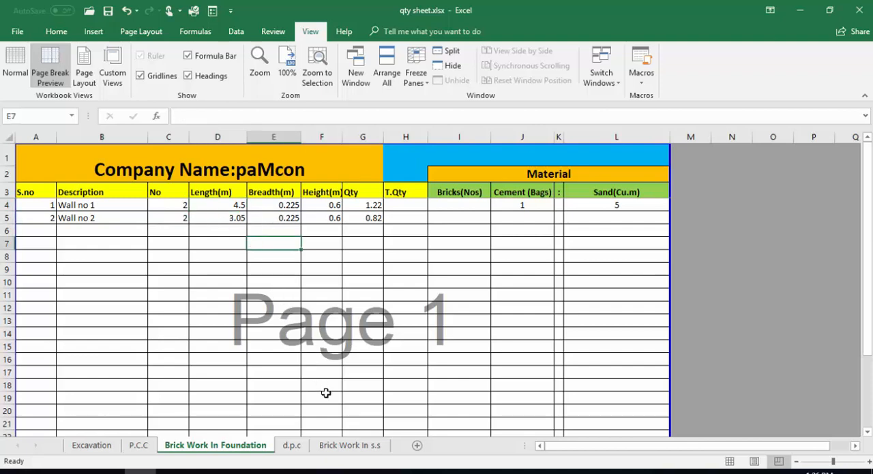
left_click(350, 445)
left_click(324, 282)
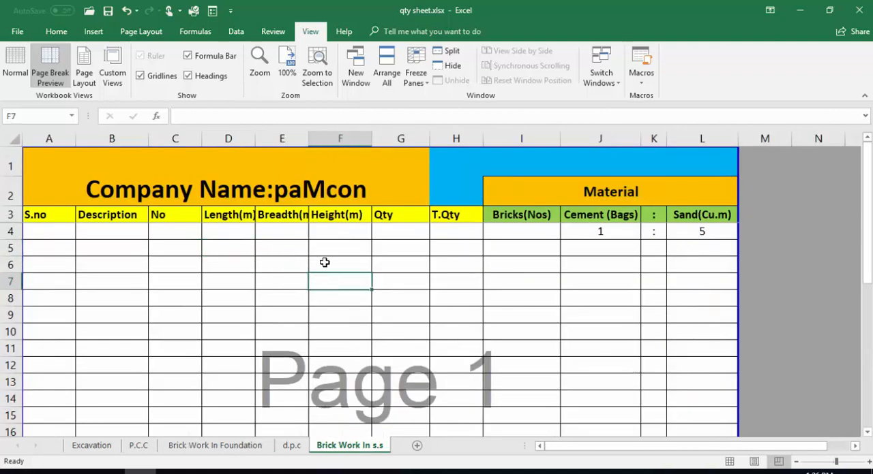
- Switch to the AutoCAD drawing and examine the two door openings in the floor plan
left_click(235, 472)
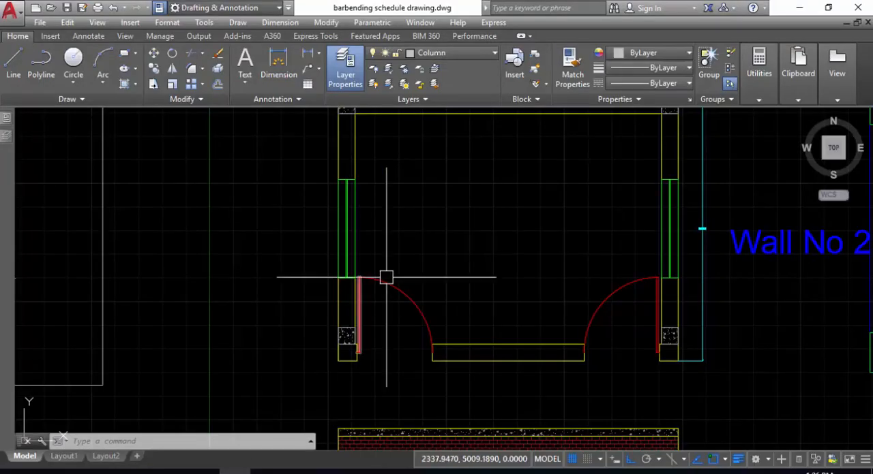
scroll(398, 336, "down", 5)
mouse_move(398, 337)
middle_mouse_down()
mouse_move(411, 279)
mouse_move(402, 227)
middle_mouse_up()
scroll(401, 229, "up", 2)
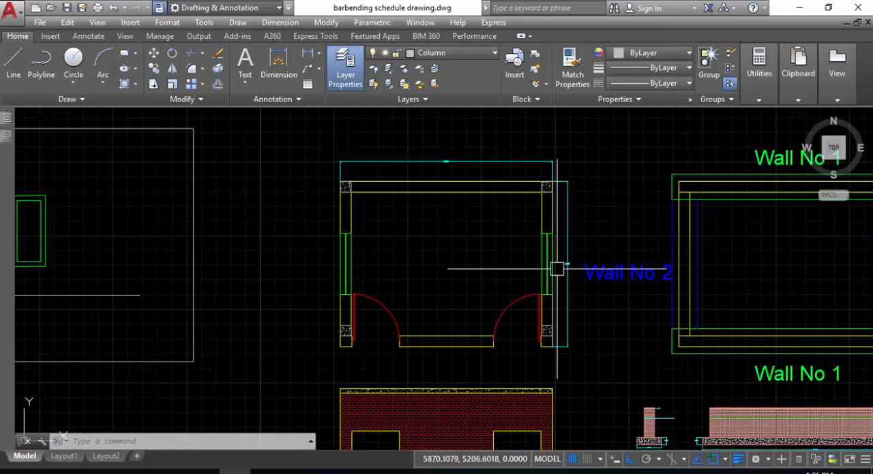
left_click(366, 307)
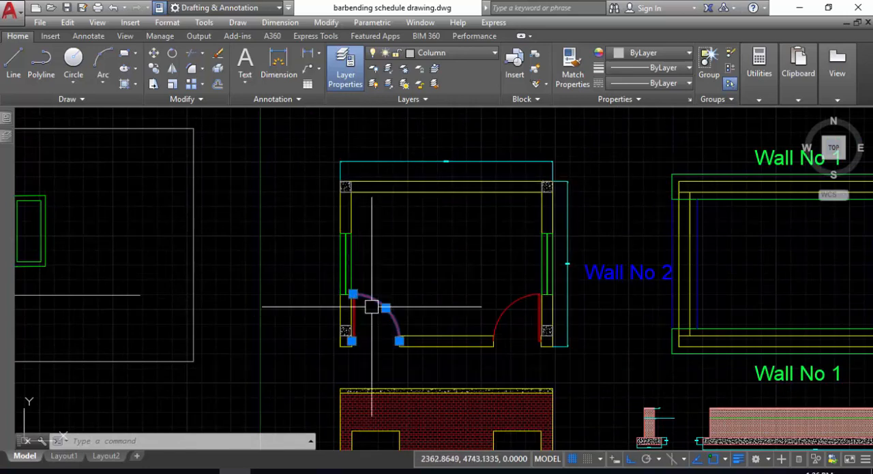
left_click(517, 307)
key("Escape")
- Examine the floor plan's two long horizontal walls and the dimension line above them
middle_click_drag(551, 240, 496, 240)
middle_click_drag(395, 292, 382, 312)
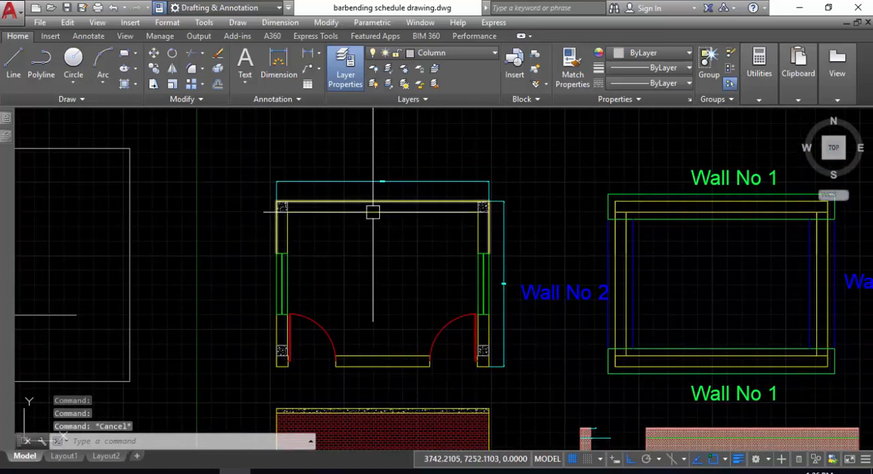
middle_click_drag(377, 227, 382, 212)
left_click(372, 136)
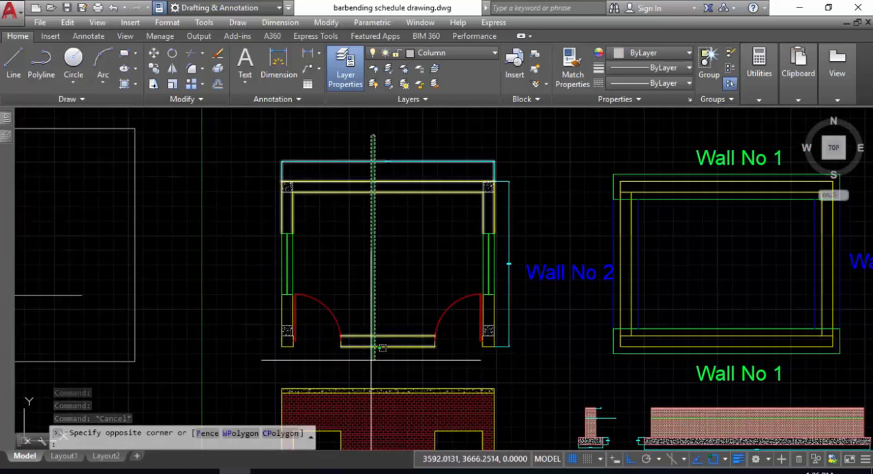
left_click(382, 348)
key("Escape")
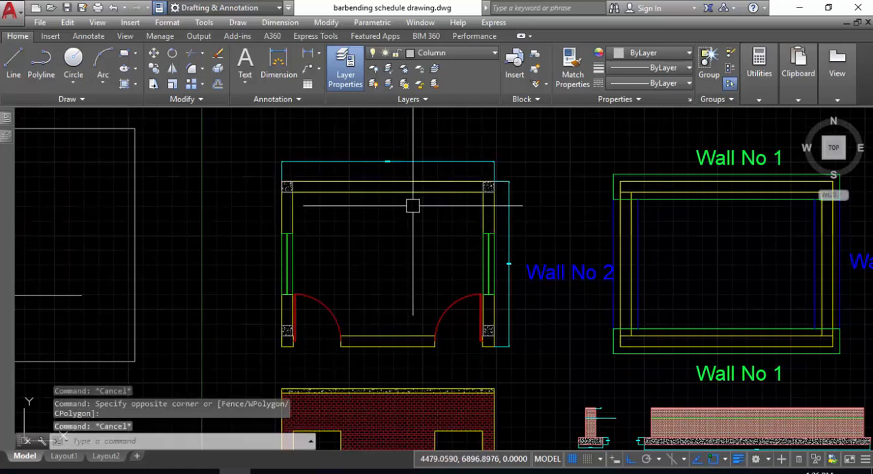
middle_click_drag(386, 219, 386, 233)
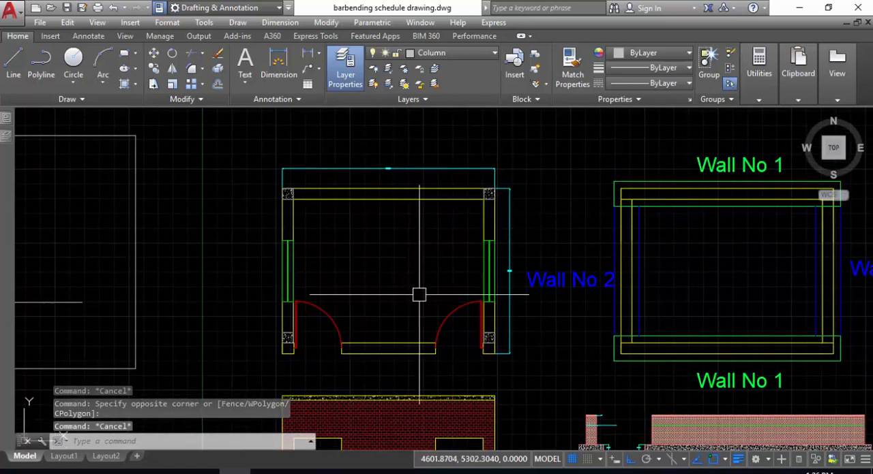
middle_click_drag(419, 303, 421, 267)
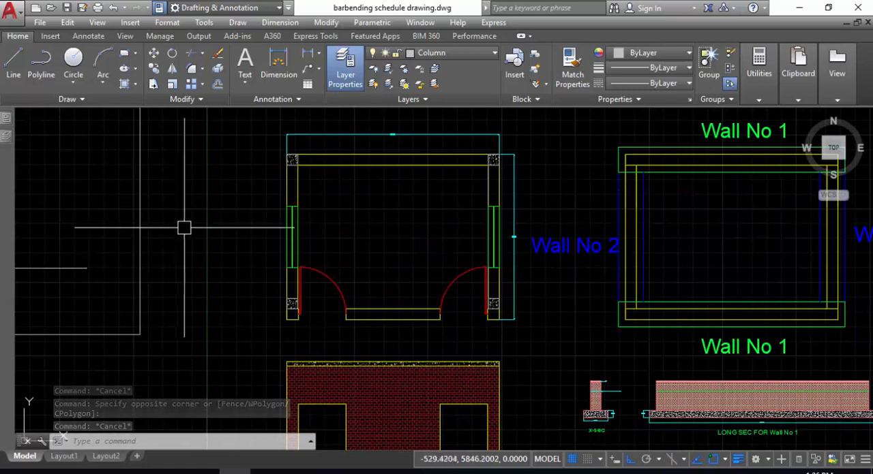
middle_click_drag(454, 343, 452, 356)
middle_click_drag(378, 148, 371, 200)
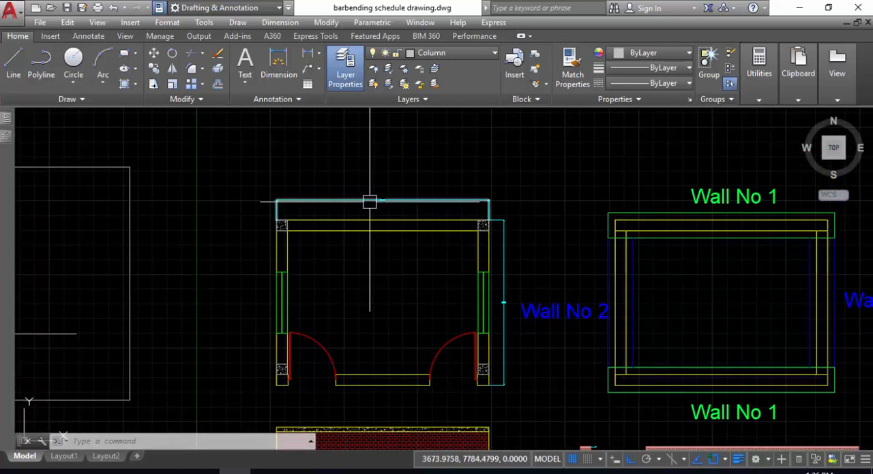
type("dal")
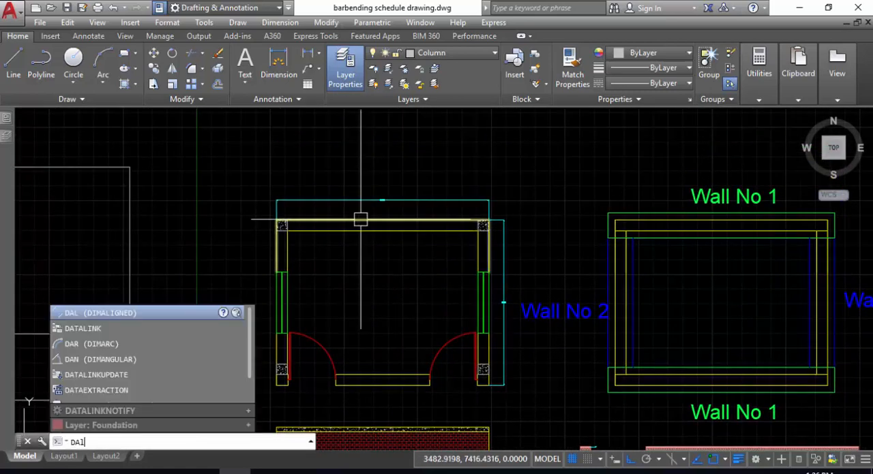
key("Return")
key("Escape")
- Read the length dimension above the floor plan's upper wall
scroll(389, 197, "up", 8)
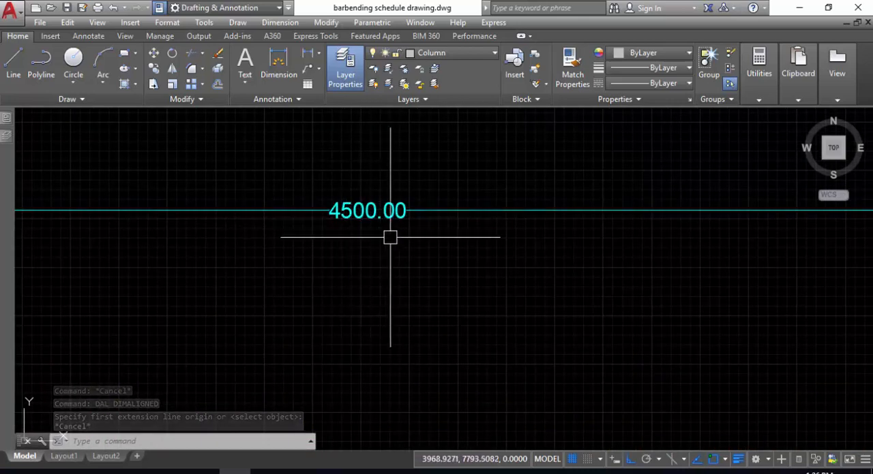
scroll(392, 237, "down", 2)
scroll(393, 271, "up", 2)
scroll(391, 268, "down", 4)
scroll(389, 268, "down", 4)
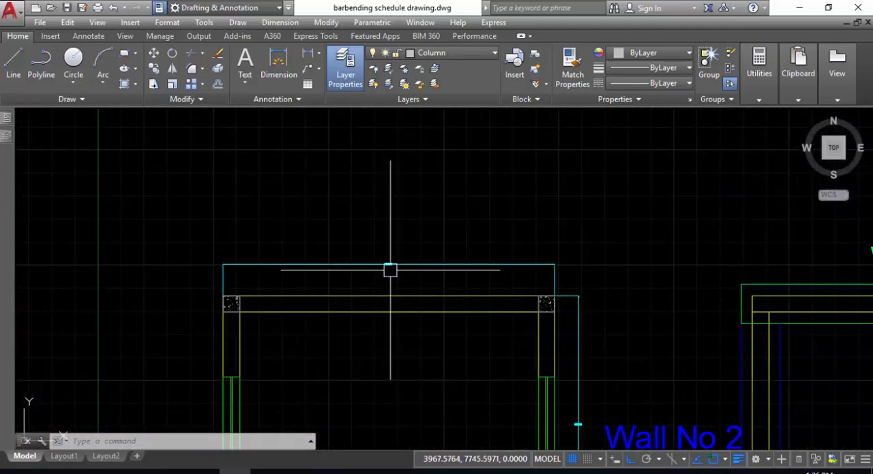
- Switch to the Excel quantity sheet and enter serial number 1 with the description "Wall No 1" in row 4
key("alt+Tab")
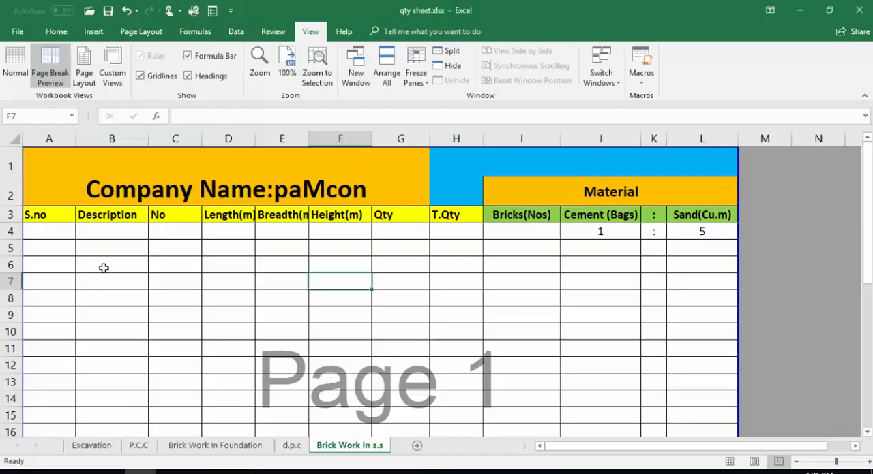
left_click(52, 236)
type("1")
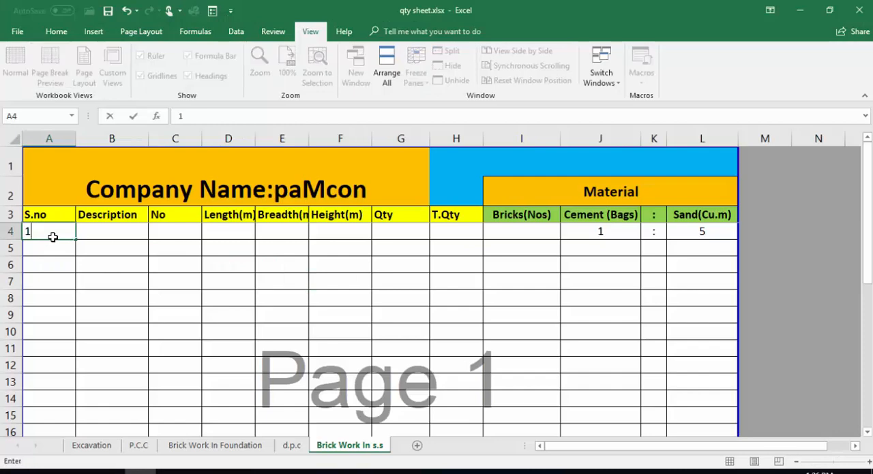
key("Tab")
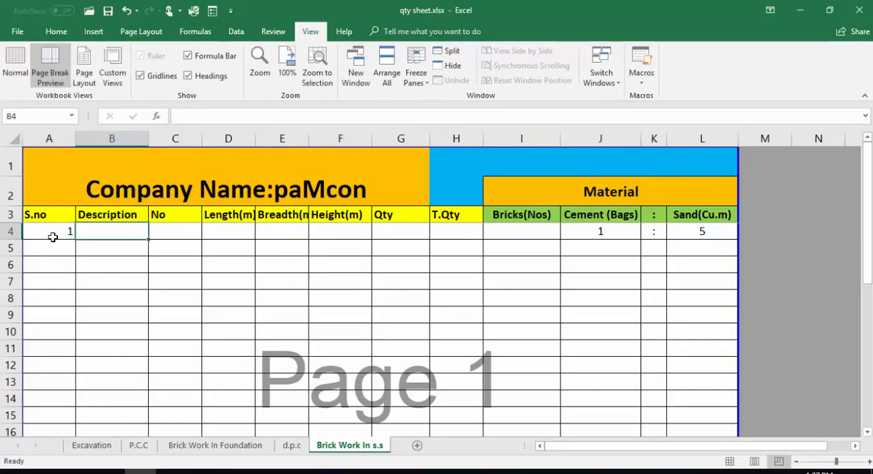
type("Wall")
key("Caps_Lock")
type("No ")
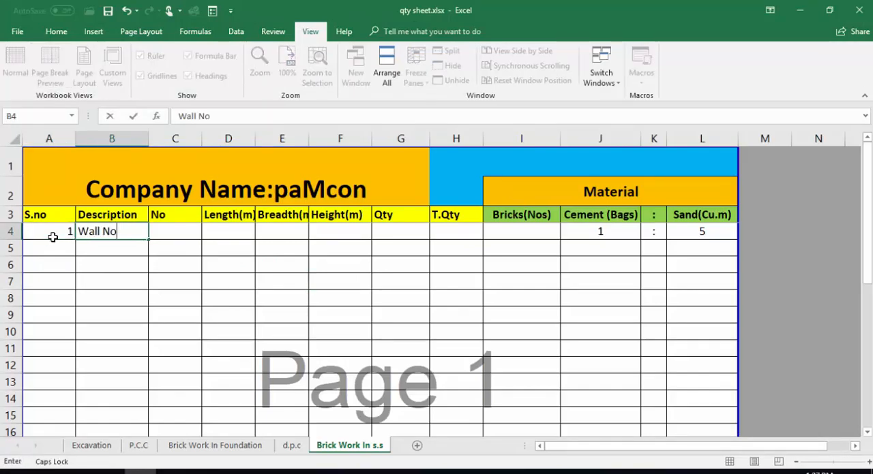
type("1")
key("Tab")
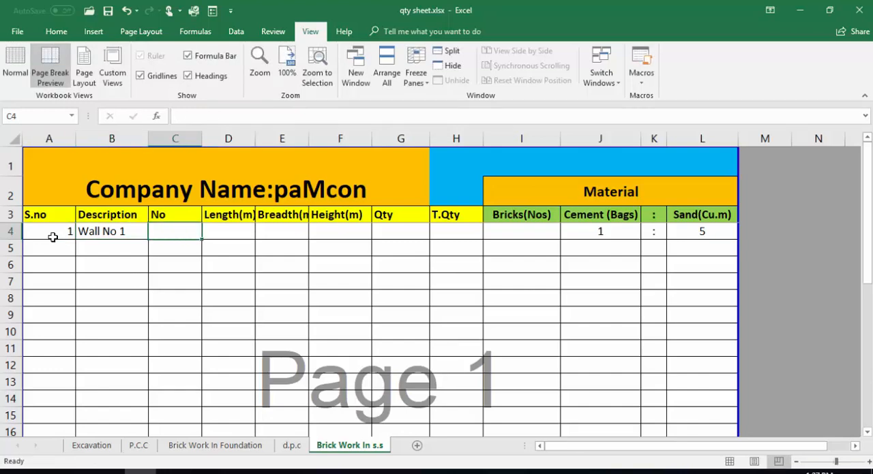
- Fill in Wall No 1 with number 2, length 4.50 m and breadth .225 m in row 4
type("2")
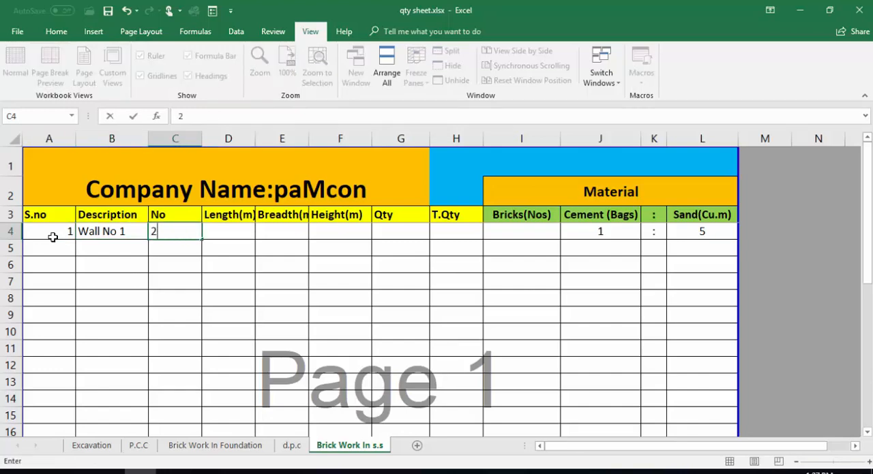
key("Tab")
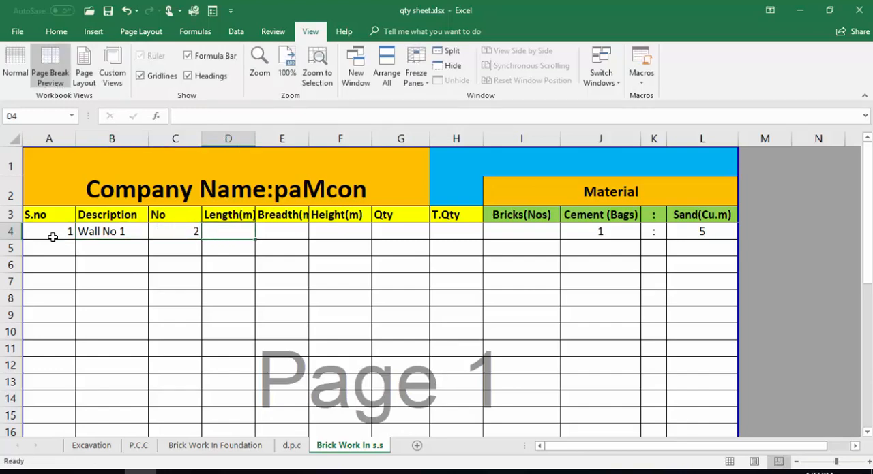
type("4.50")
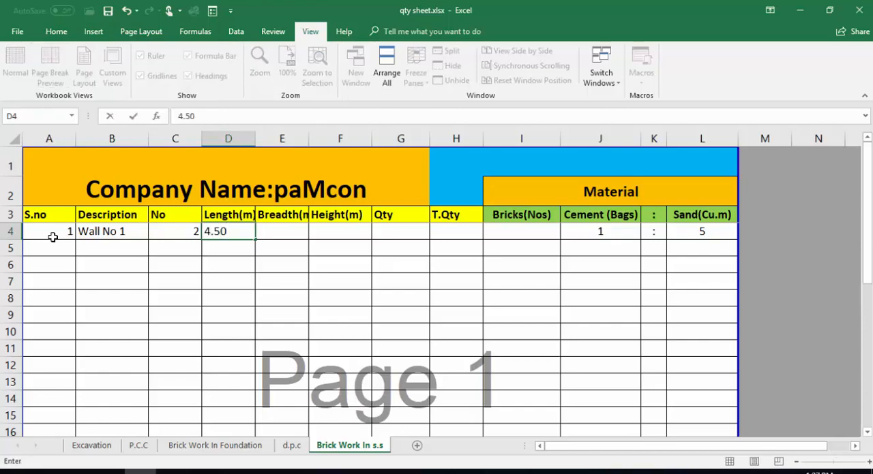
key("Tab")
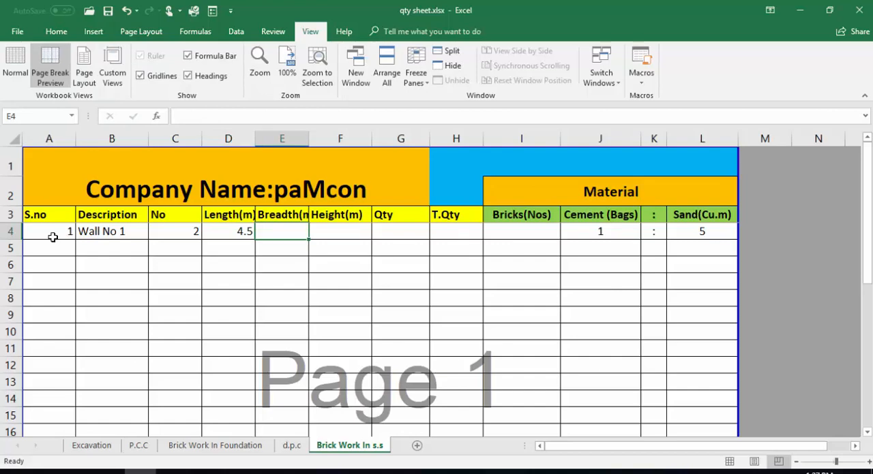
type(".225")
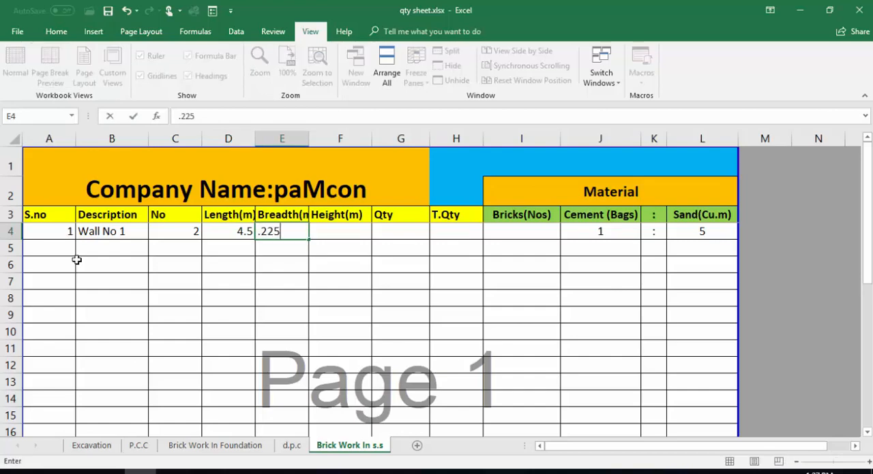
key("Tab")
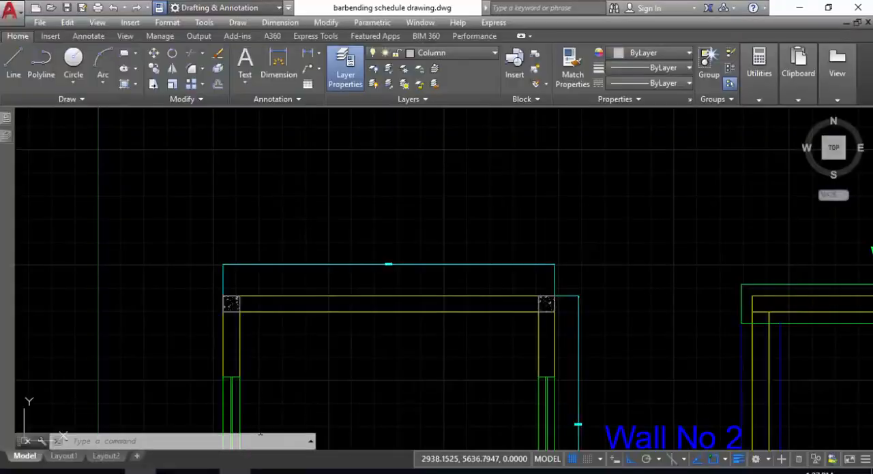
- Switch to the AutoCAD drawing, check the upper wall's thickness with a temporary aligned dimension, and return to the Excel sheet
left_click(235, 472)
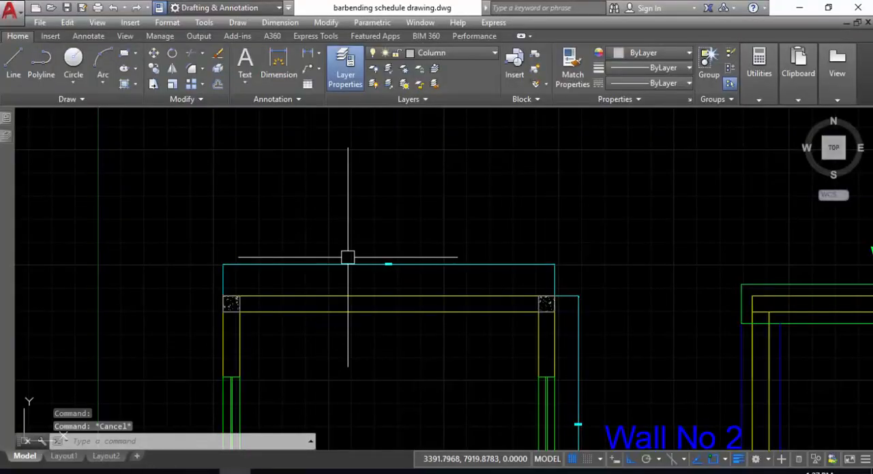
type("dal")
key("Return")
scroll(355, 278, "up", 4)
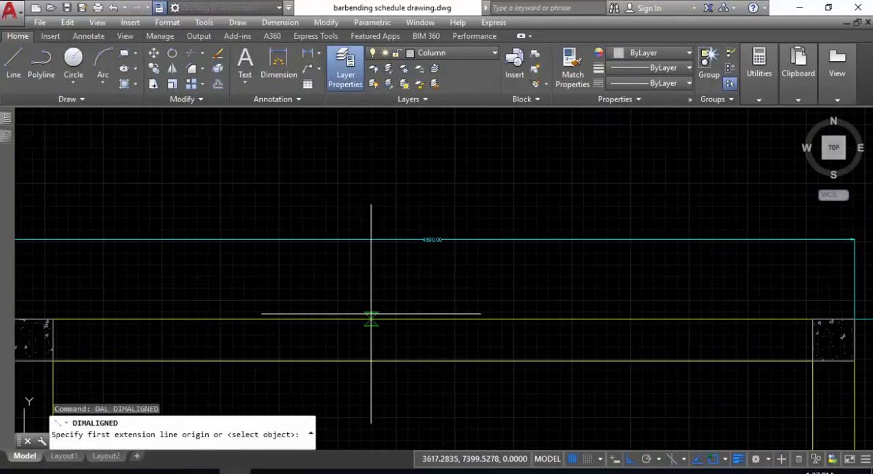
left_click(371, 321)
left_click(370, 364)
scroll(370, 342, "up", 3)
scroll(370, 341, "up", 4)
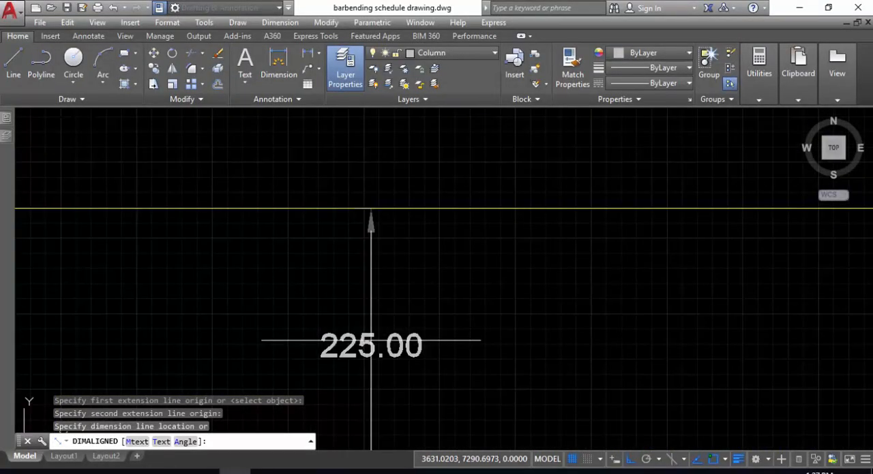
key("Escape")
mouse_move(330, 472)
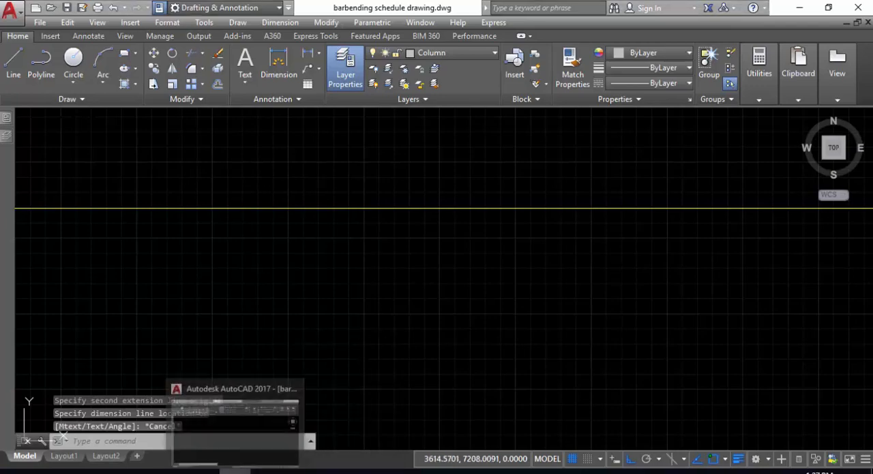
left_click(141, 472)
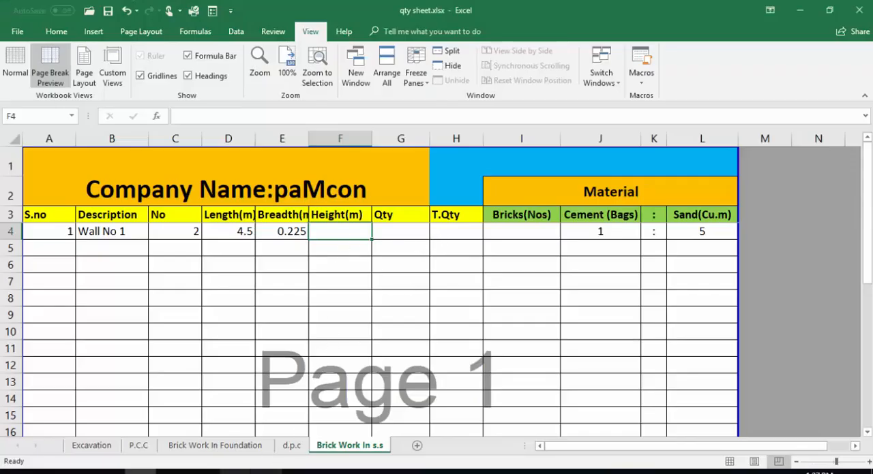
- Switch to the AutoCAD drawing and measure the elevation's brickwork height from slab underside to ground line with a temporary aligned dimension
left_click(250, 472)
scroll(370, 345, "down", 6)
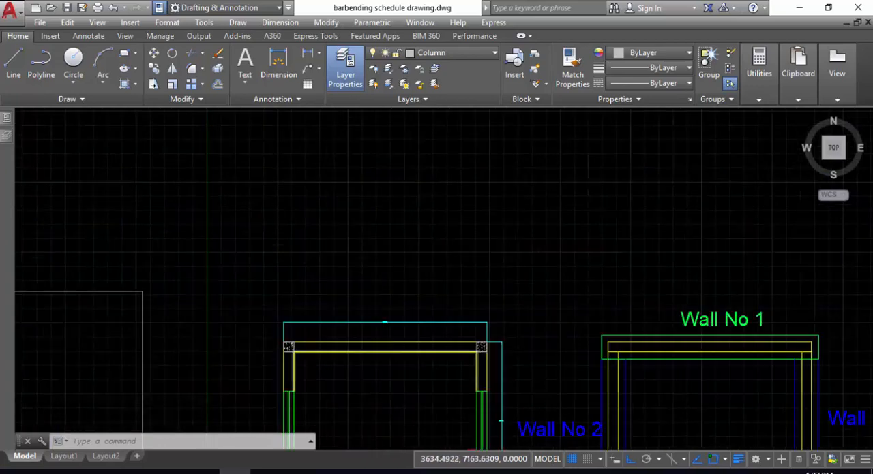
scroll(392, 286, "up", 5)
middle_click_drag(409, 226, 394, 282)
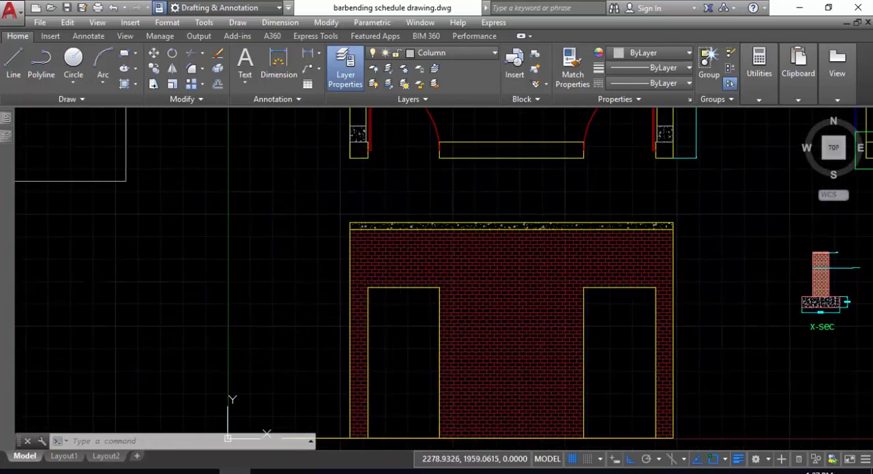
key("Escape")
type("dal")
key("Return")
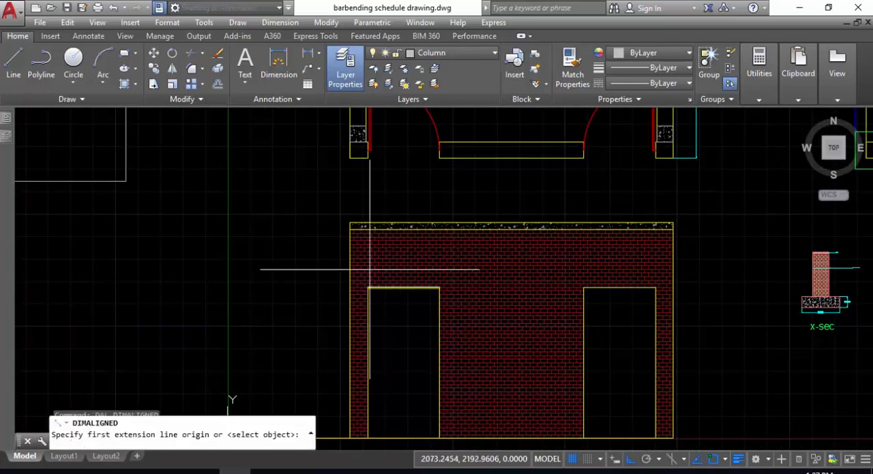
scroll(350, 223, "up", 3)
left_click(349, 223)
middle_click_drag(357, 398, 388, 117)
middle_click_drag(377, 353, 384, 295)
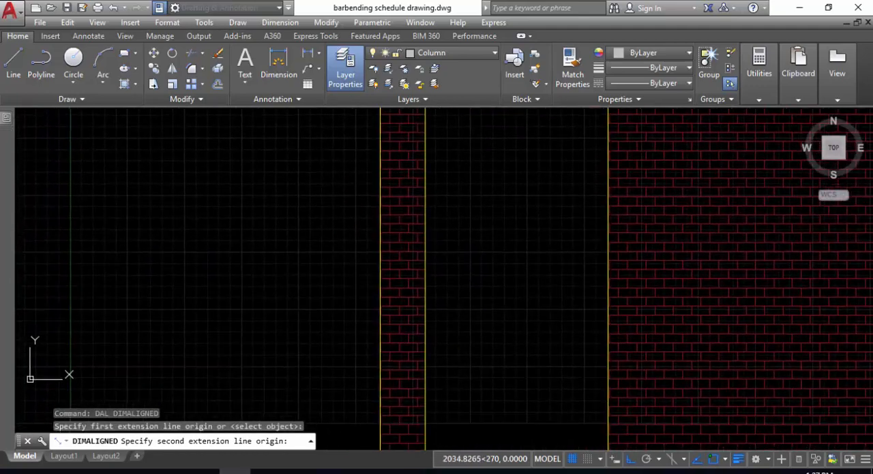
middle_click_drag(380, 398, 404, 217)
left_click(403, 318)
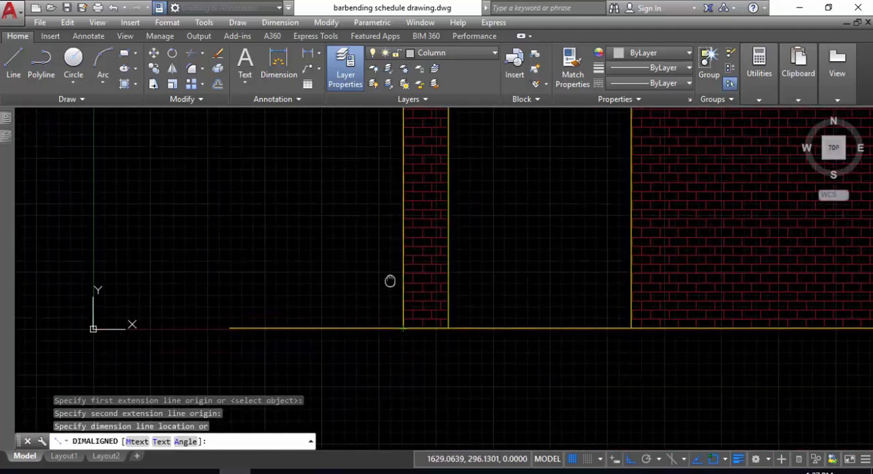
middle_click_drag(390, 282, 398, 214)
scroll(392, 218, "up", 4)
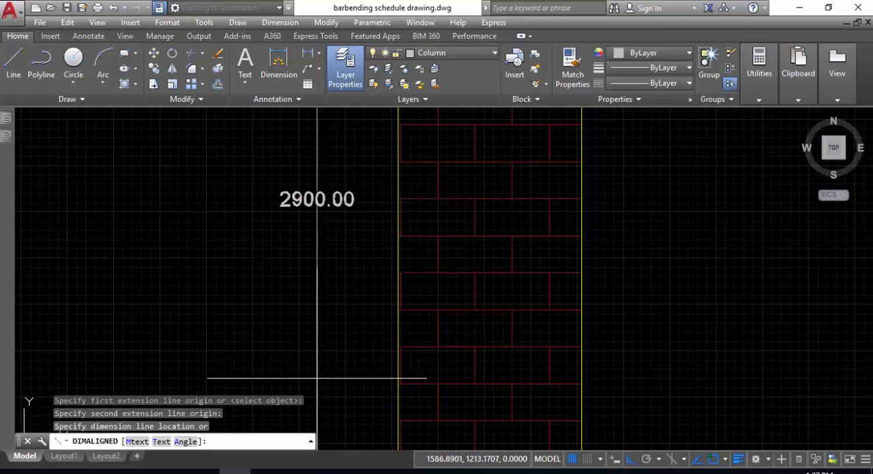
key("Escape")
- Return to the Excel quantity sheet and enter a height of 2.9 m for Wall No 1 in row 4
left_click(140, 473)
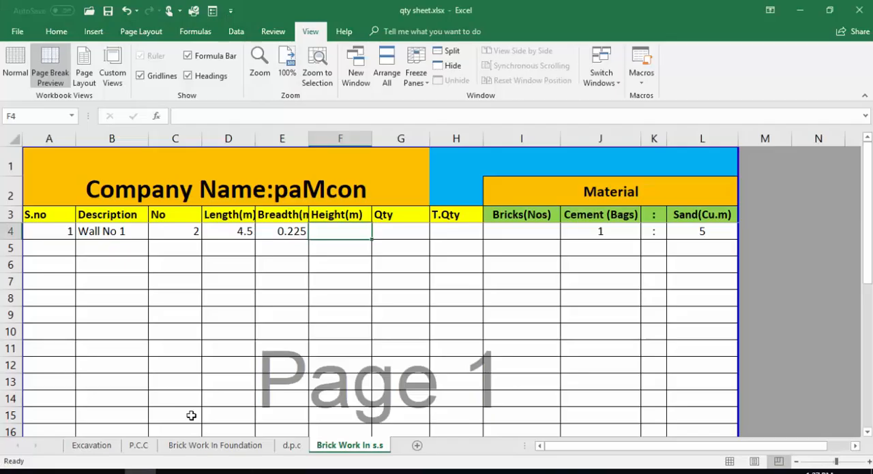
type("2.")
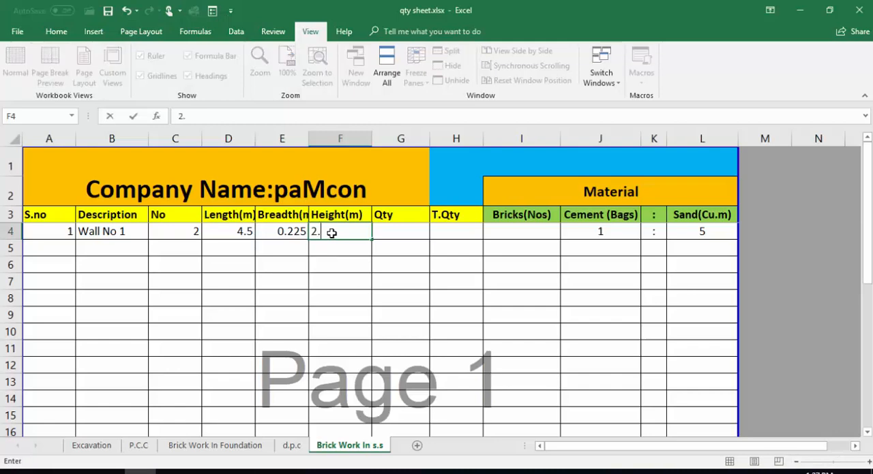
type("9")
key("Tab")
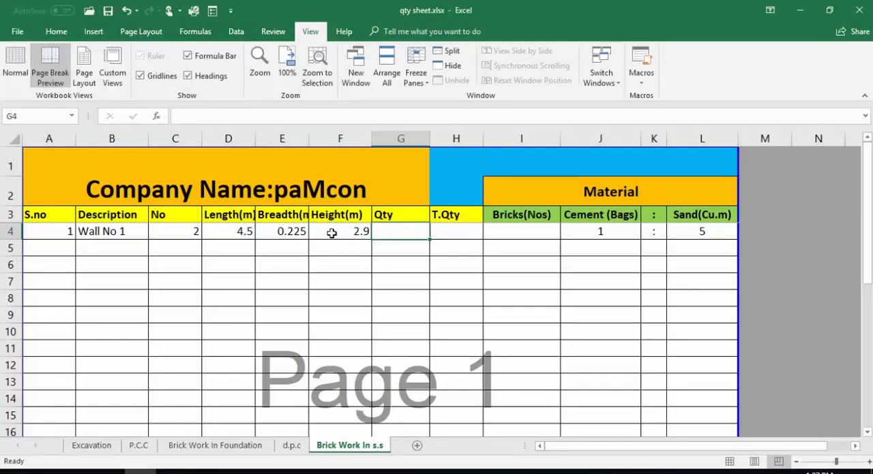
- Calculate Wall No 1's quantity in G4 with the formula =C4*D4*E4*F4
type("=")
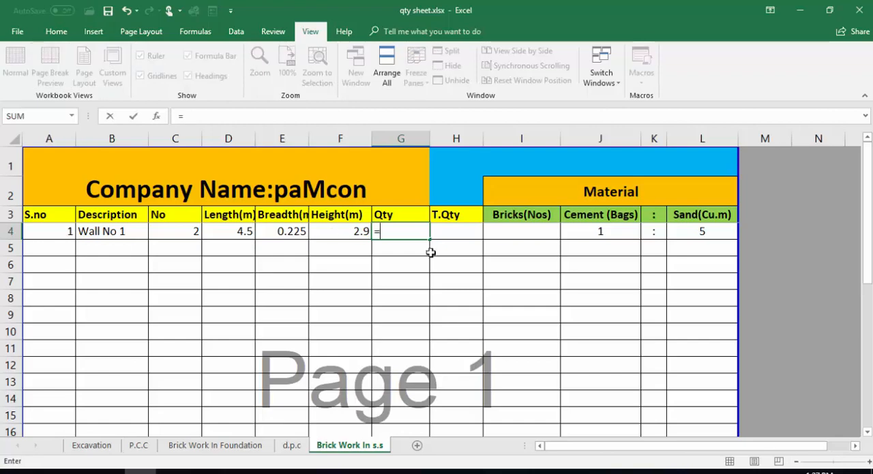
left_click(174, 232)
type("*")
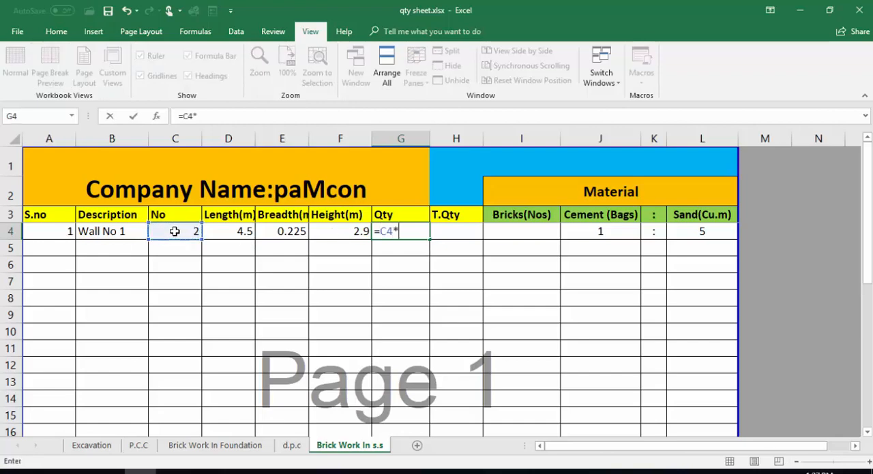
left_click(244, 231)
type("*")
left_click(265, 231)
type("*")
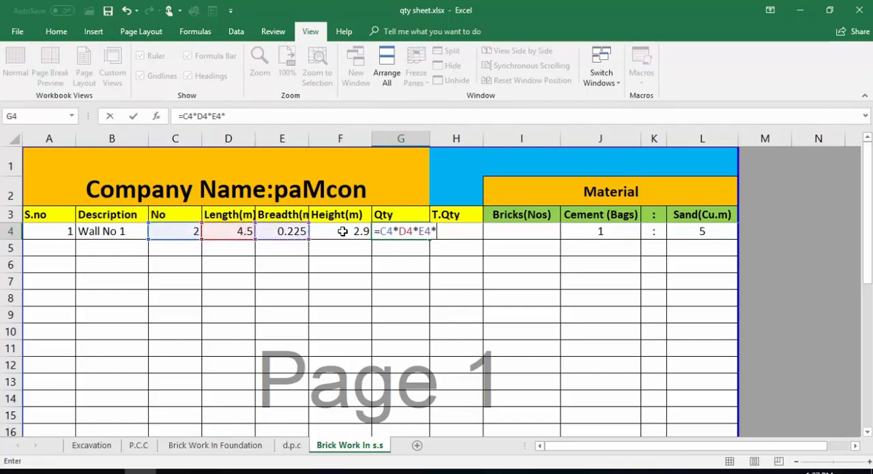
left_click(343, 232)
key("Return")
left_click(405, 231)
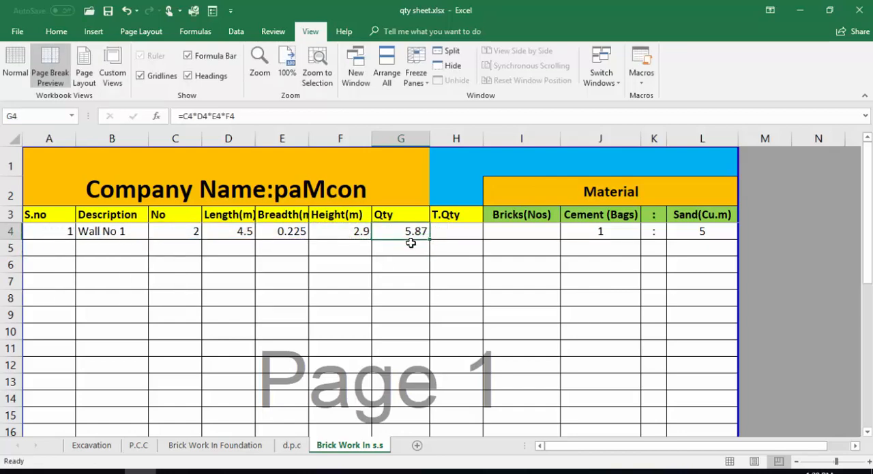
- Enter the description "Deductions" in cell B5, below Wall No 1
left_click(64, 247)
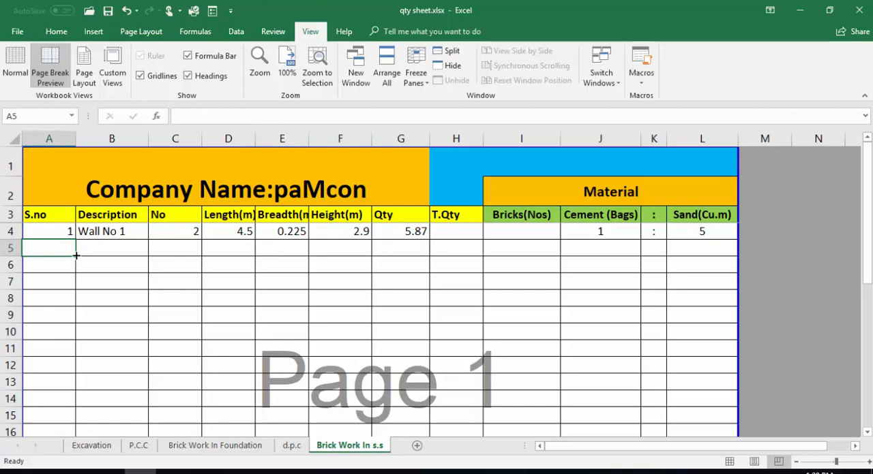
left_click(95, 252)
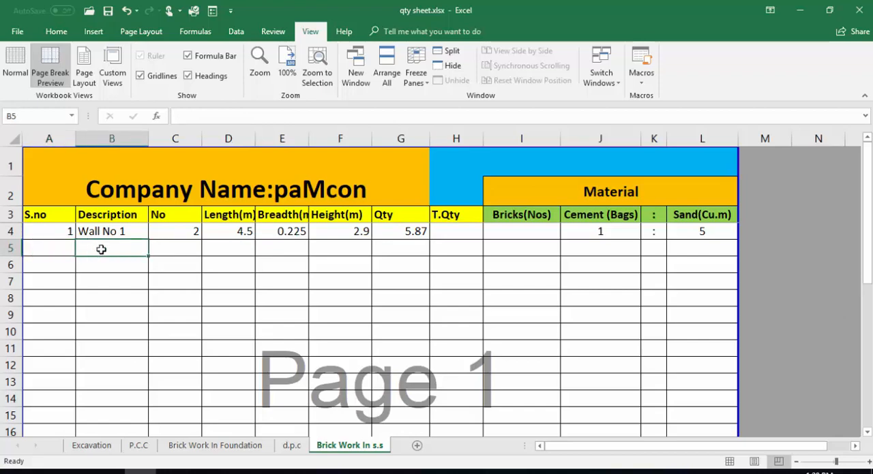
type("Deductions")
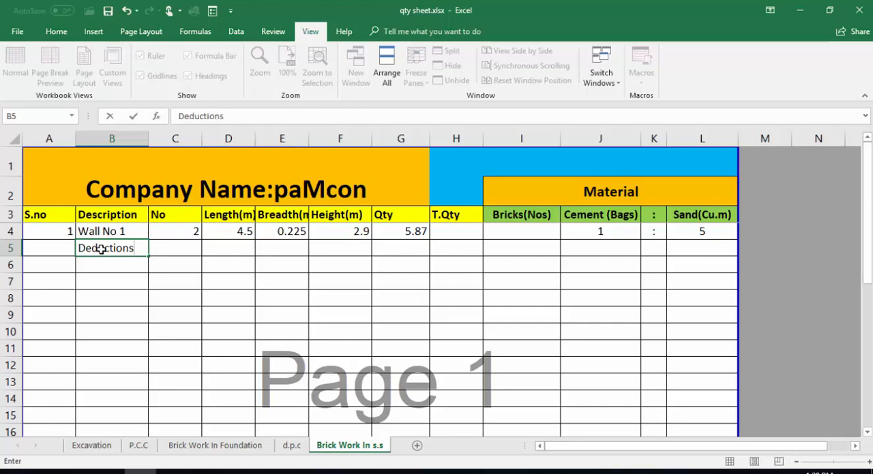
key("Return")
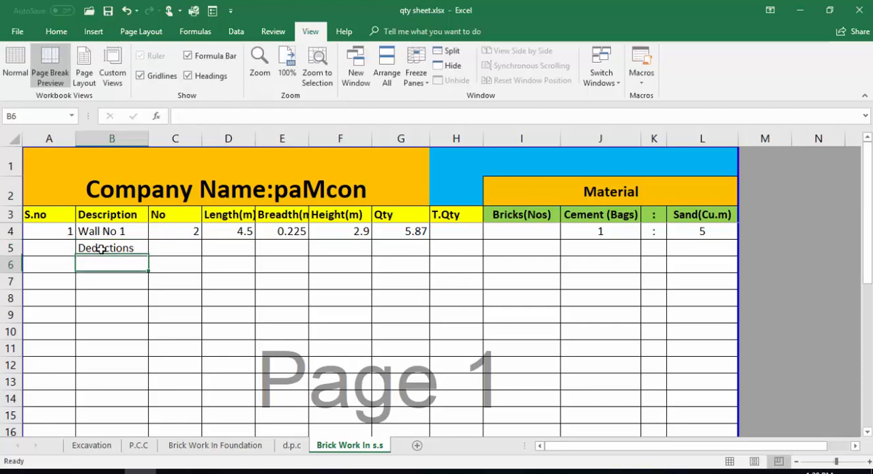
- Switch to the AutoCAD drawing and examine the floor plan's corner columns and door openings as deductions from the walls
left_click(235, 472)
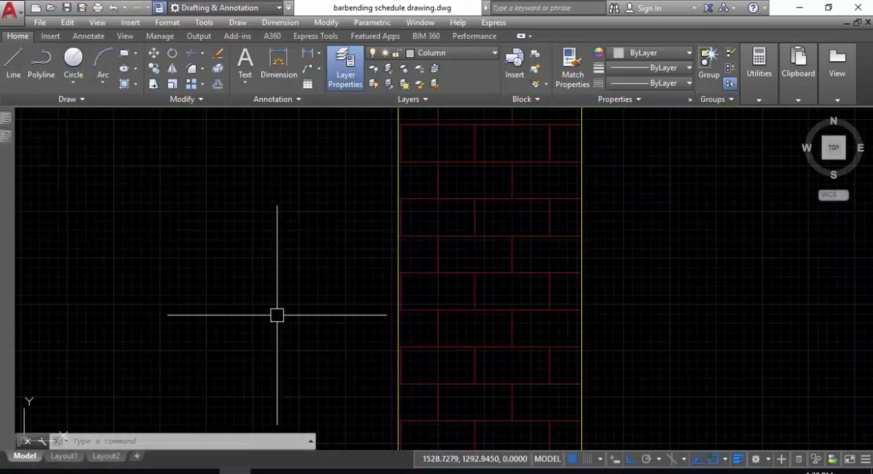
scroll(286, 308, "down", 14)
middle_click_drag(315, 296, 318, 299)
scroll(398, 204, "up", 10)
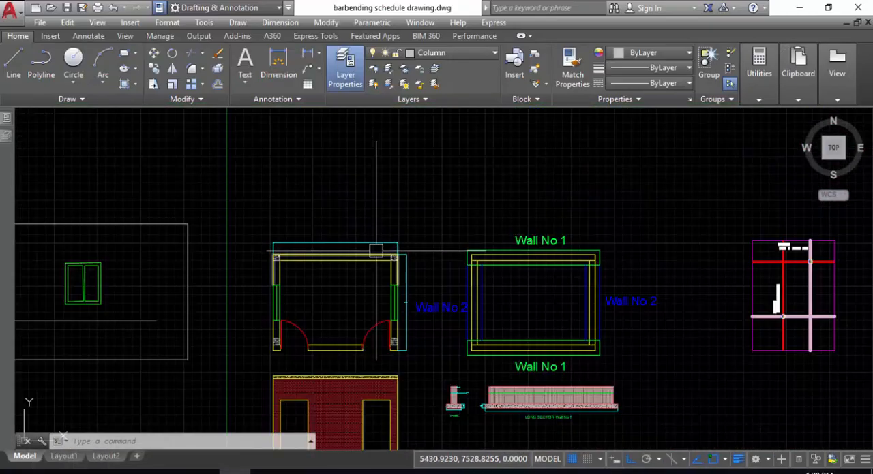
mouse_move(418, 215)
middle_mouse_down()
mouse_move(462, 225)
mouse_move(568, 226)
middle_mouse_up()
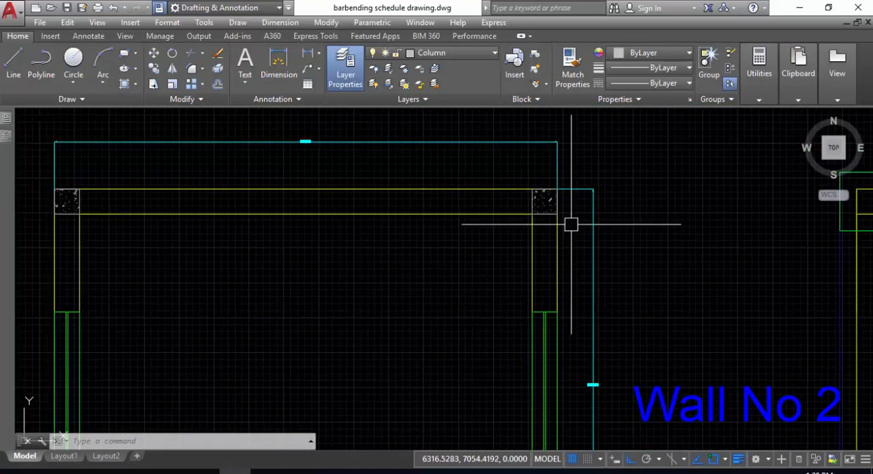
left_click(544, 202)
left_click(66, 202)
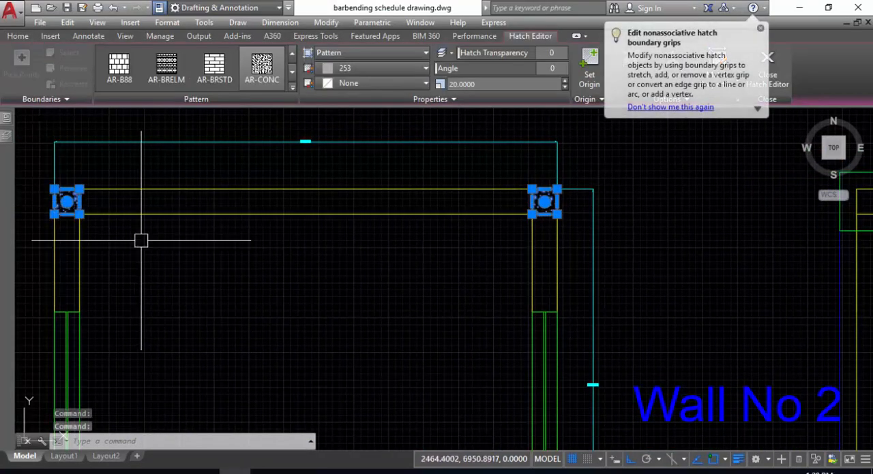
scroll(246, 163, "down", 4)
left_click(321, 267)
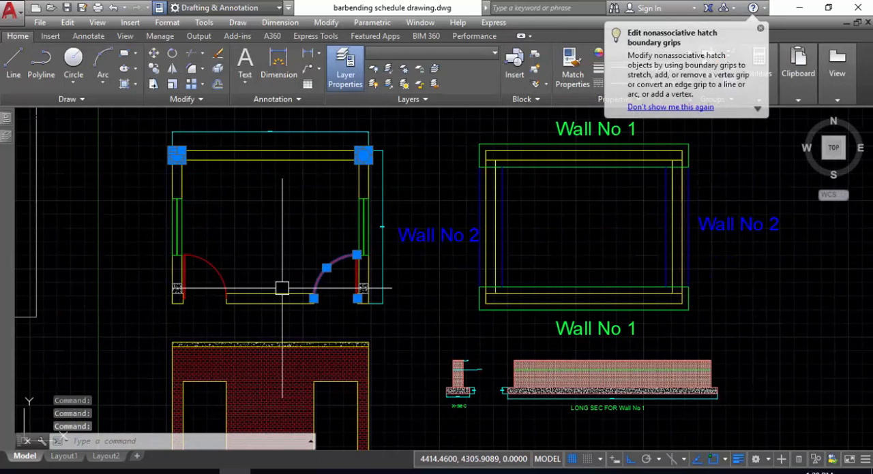
left_click(199, 264)
key("Escape")
middle_click_drag(263, 228, 272, 264)
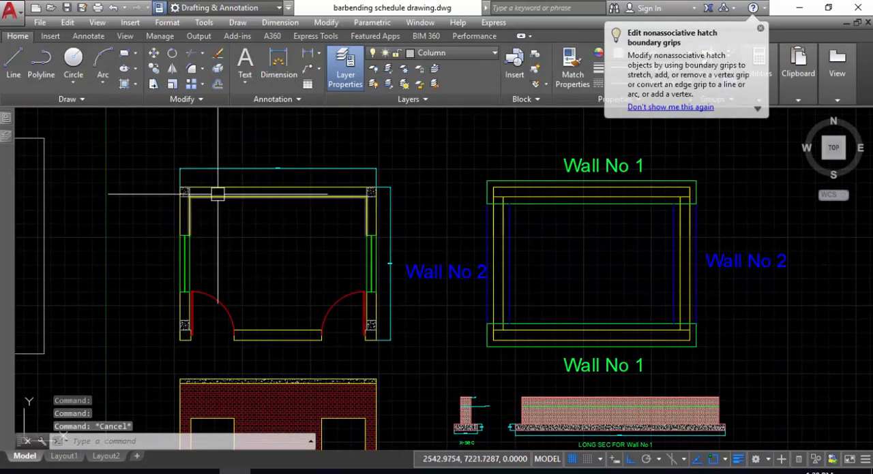
- Return to the Excel sheet and enter "Columns" with number -2 in row 6
left_click(140, 471)
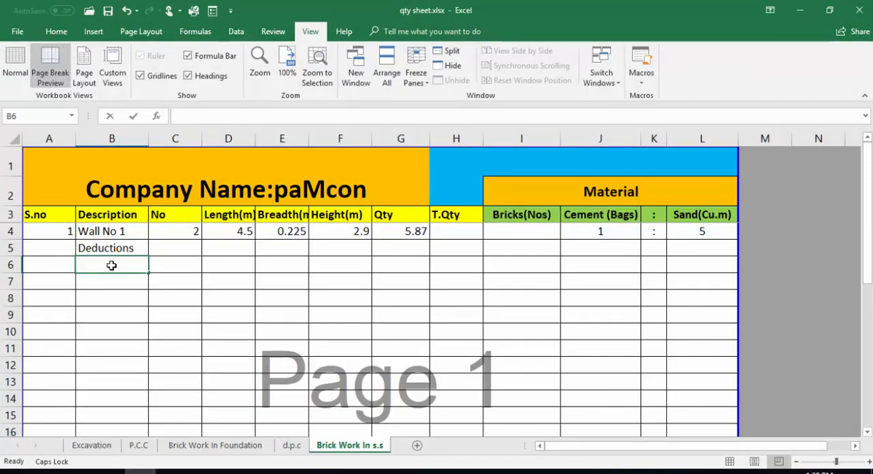
type("Columns")
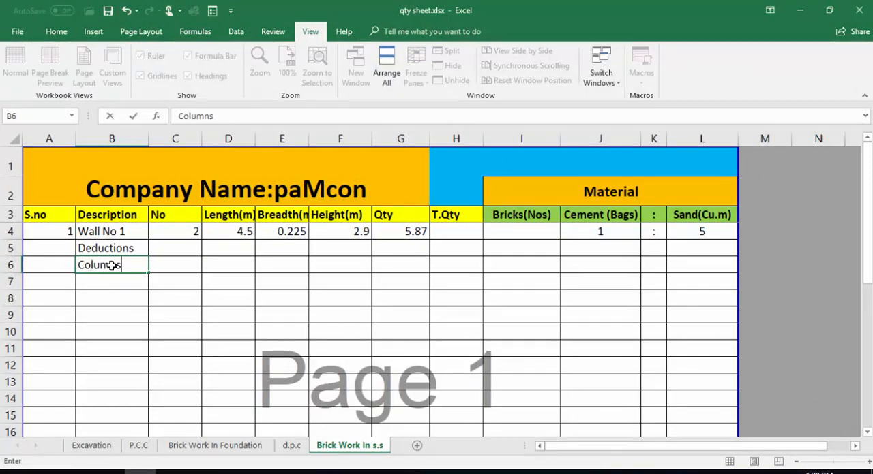
key("Tab")
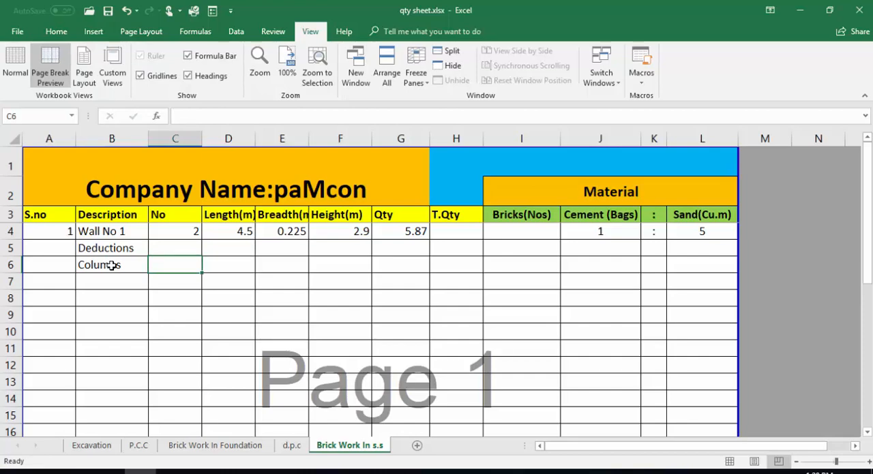
type("-2")
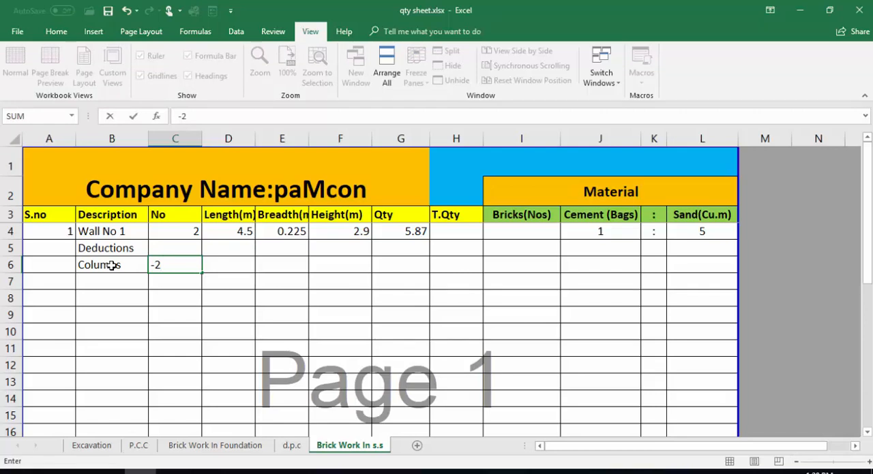
key("Tab")
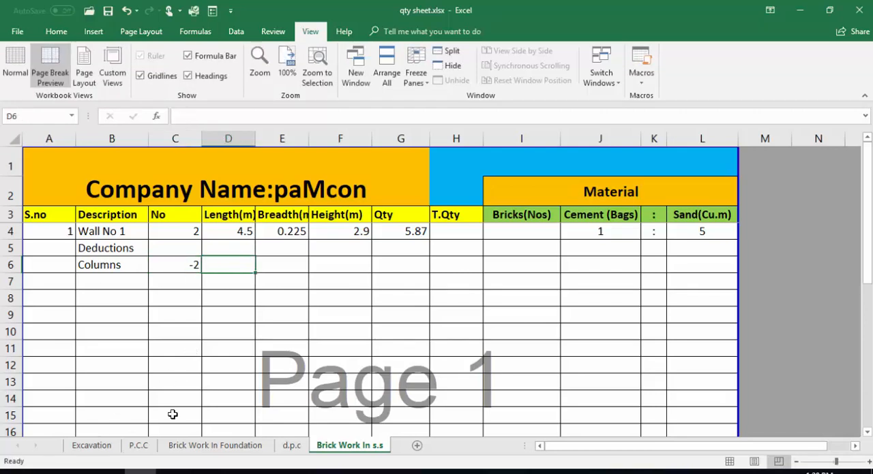
- Switch to the AutoCAD drawing and measure the width of the floor plan's upper-left column with a temporary aligned dimension
key("alt+Tab")
scroll(230, 329, "down", 5)
scroll(217, 259, "up", 7)
middle_click_drag(217, 258, 241, 229)
key("Escape")
key("Escape")
key("Escape")
type("dal")
key("Return")
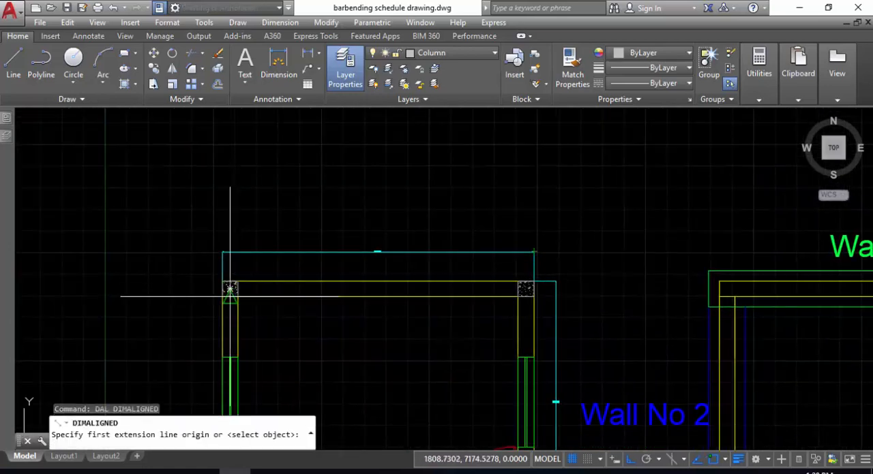
scroll(225, 287, "up", 4)
left_click(212, 289)
left_click(251, 290)
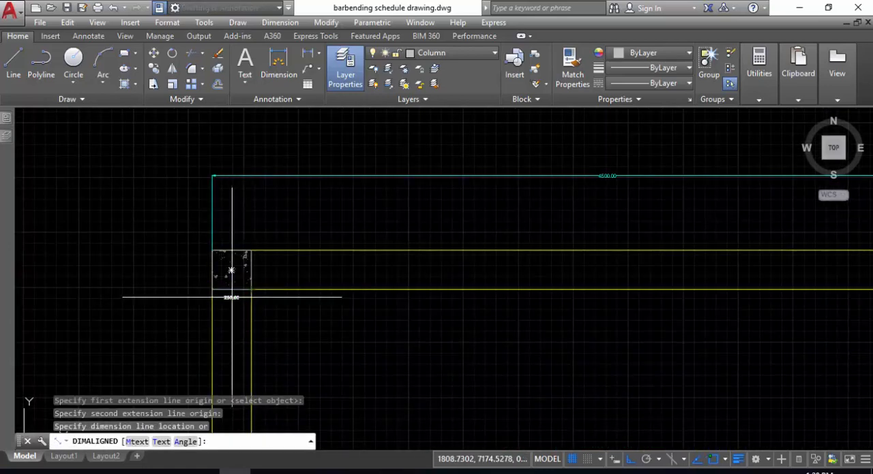
scroll(231, 297, "up", 6)
key("Escape")
- Measure the same column's depth along its right edge with another temporary aligned dimension
scroll(232, 298, "down", 5)
scroll(298, 288, "up", 3)
key("Return")
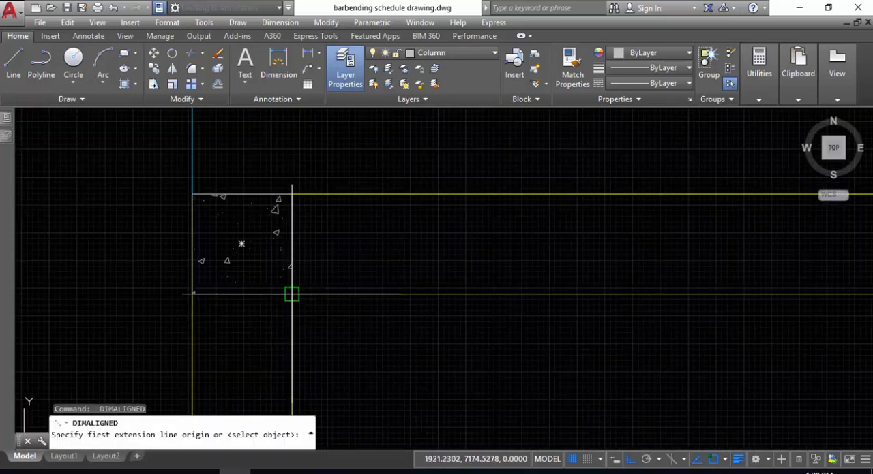
left_click(291, 294)
left_click(302, 196)
scroll(293, 293, "up", 4)
key("Escape")
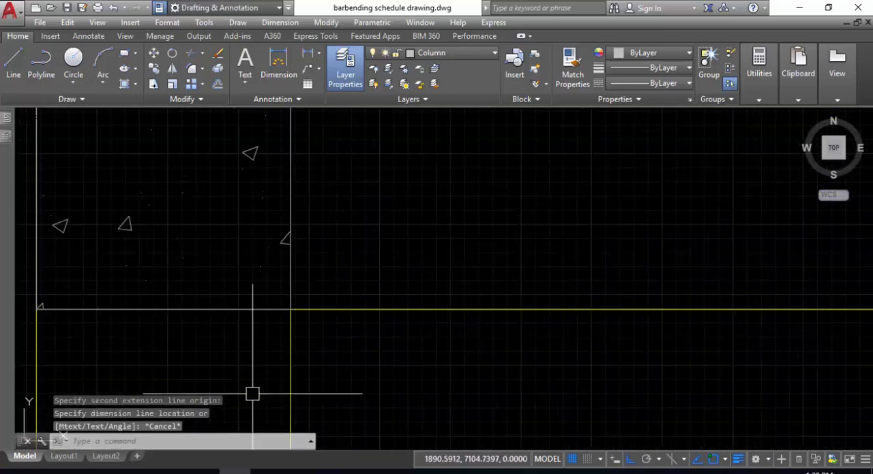
- Return to the Excel sheet and enter length .225 m and breadth .225 m for the columns in row 6
left_click(141, 471)
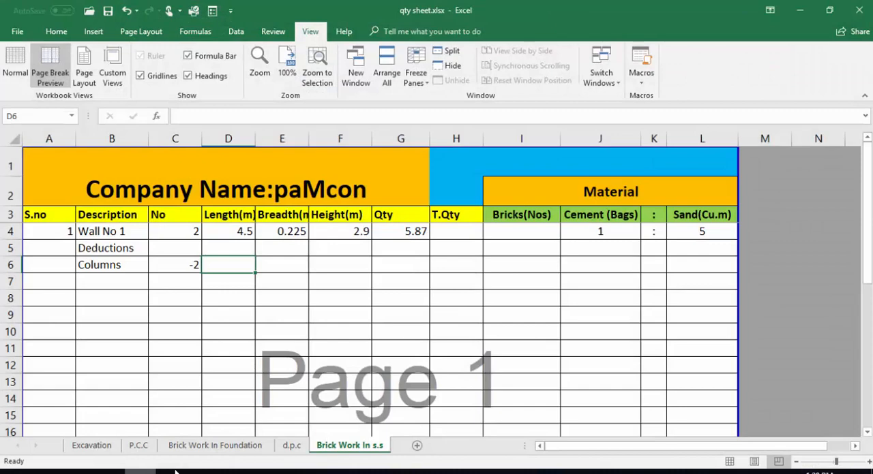
type(".225")
left_click(261, 261)
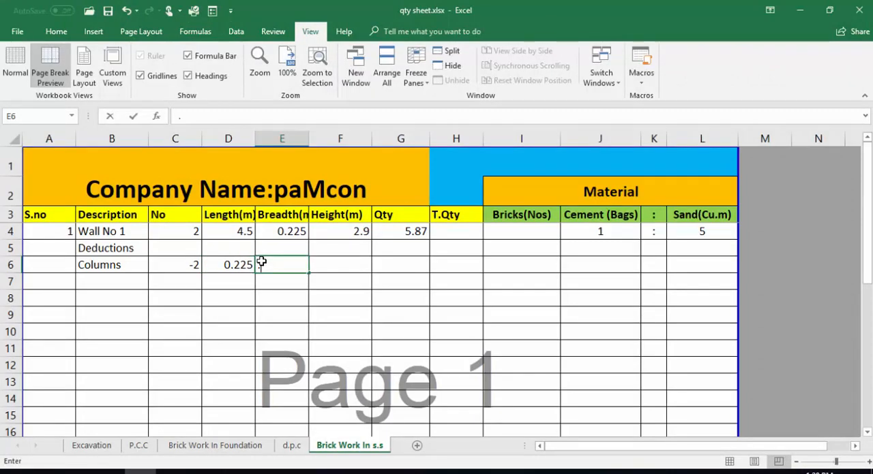
type(".225")
key("Tab")
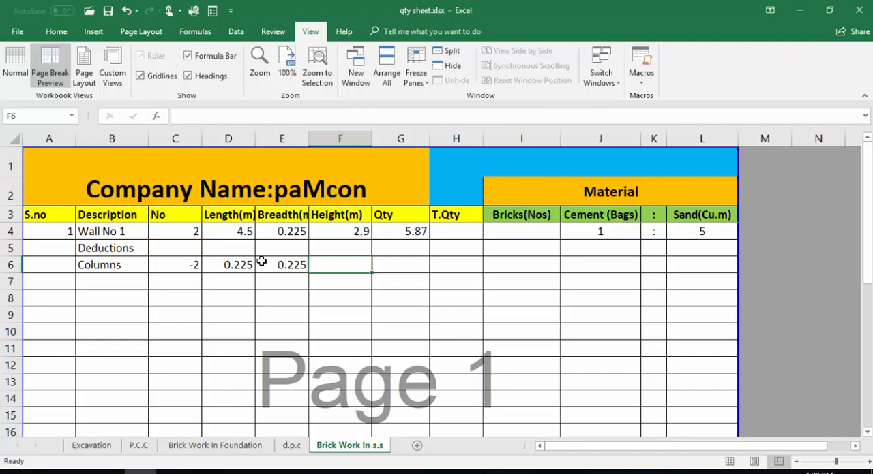
- Complete the Columns row with height 2.9 m and the quantity formula filled down from G4, leaving the Deductions quantity in G5 blank
type("2.9")
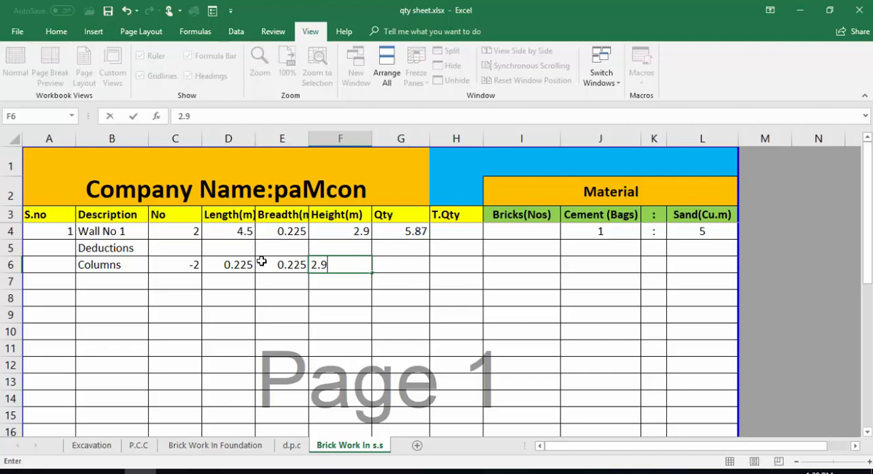
key("Tab")
left_click(428, 235)
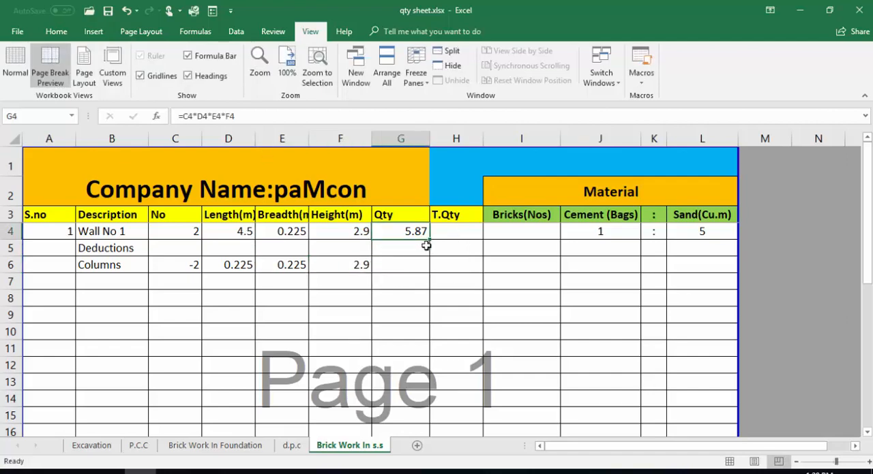
left_click_drag(432, 239, 428, 270)
left_click(398, 269)
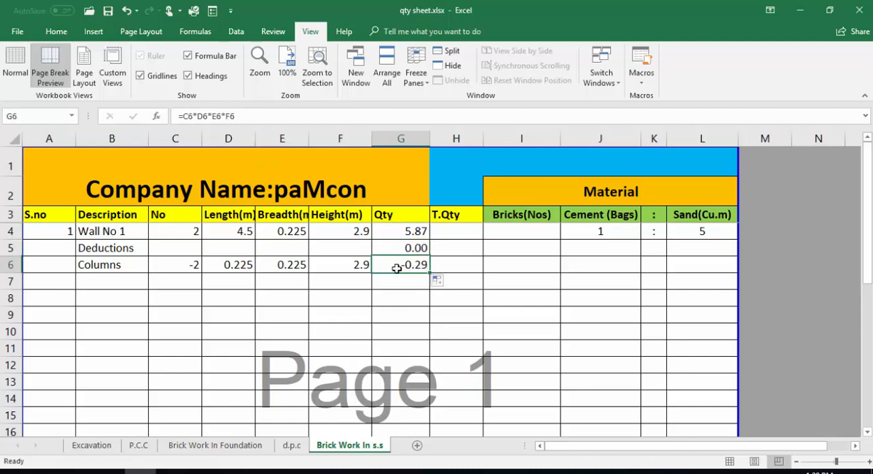
left_click(407, 244)
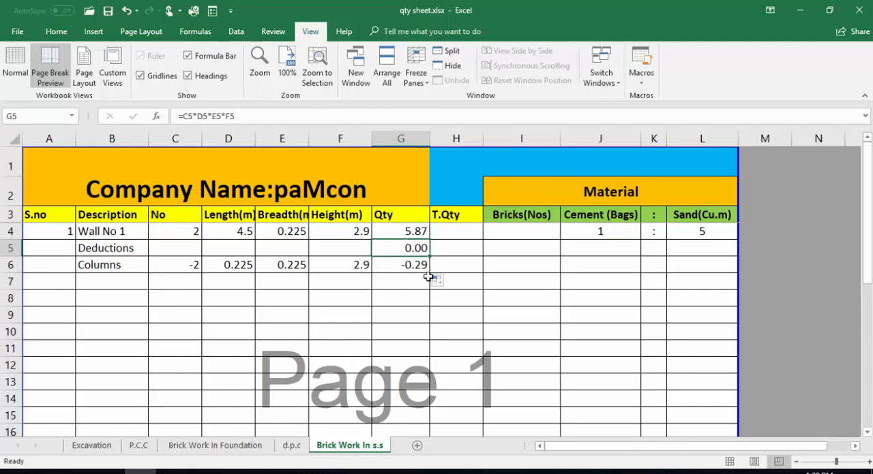
left_click(421, 281)
- Enter "Doors" with number -2 in row 7
left_click(102, 284)
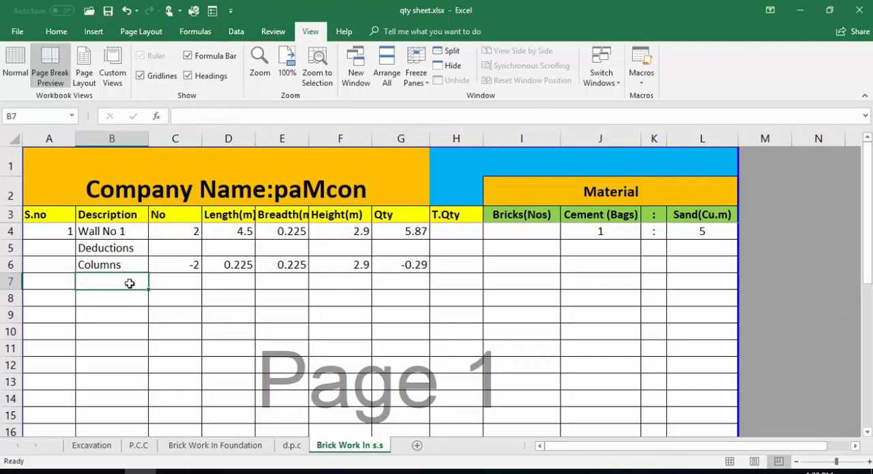
type("Doors")
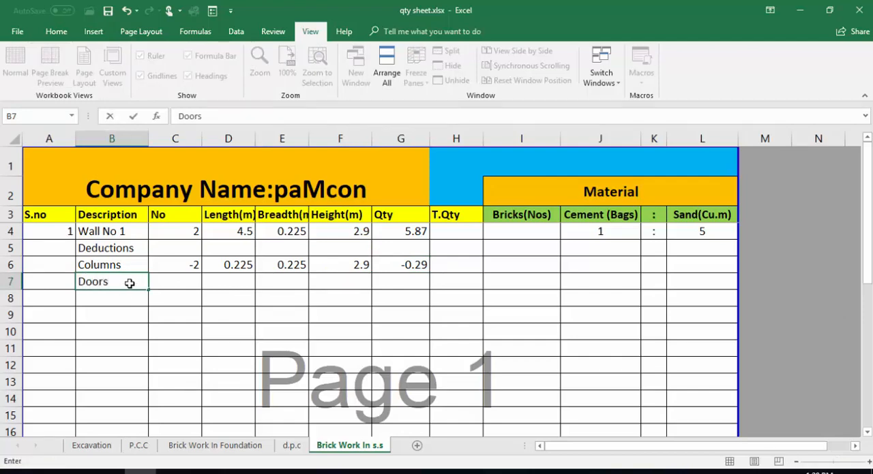
key("Tab")
type("-")
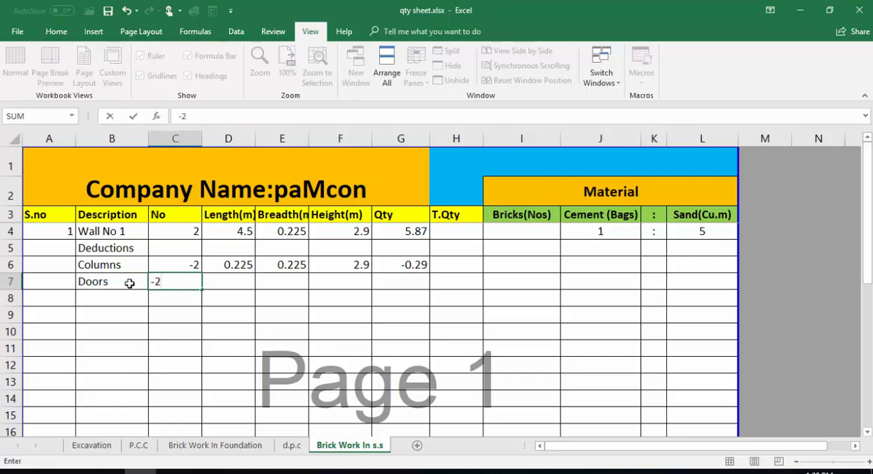
key("Tab")
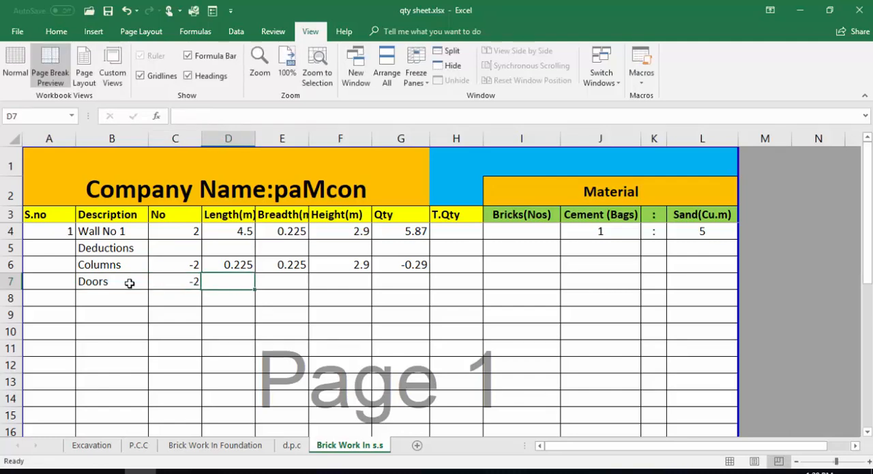
- Switch to the AutoCAD drawing and measure the width of the red door elevation along its base with a temporary aligned dimension
left_click(235, 472)
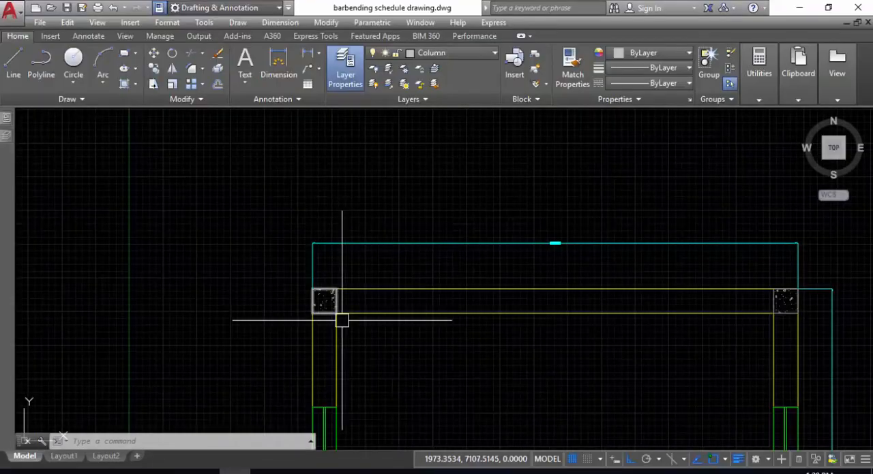
scroll(342, 320, "down", 7)
middle_click_drag(351, 390, 374, 309)
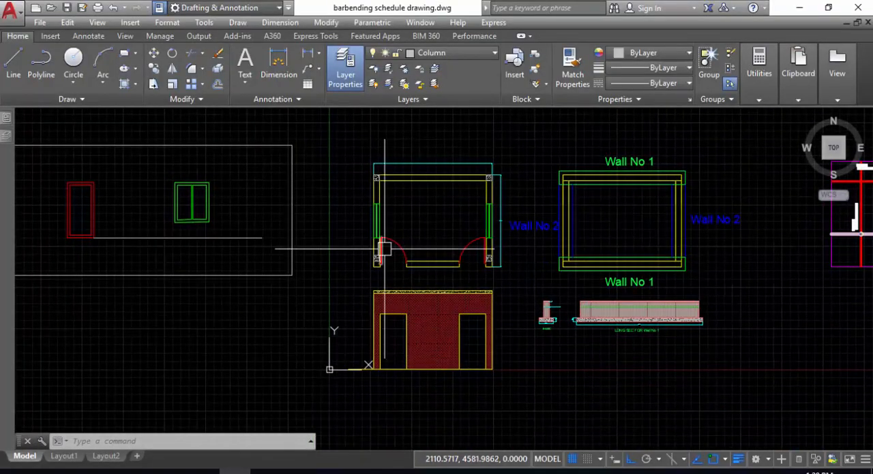
scroll(389, 270, "up", 4)
middle_click_drag(380, 271, 379, 277)
middle_click_drag(136, 288, 427, 268)
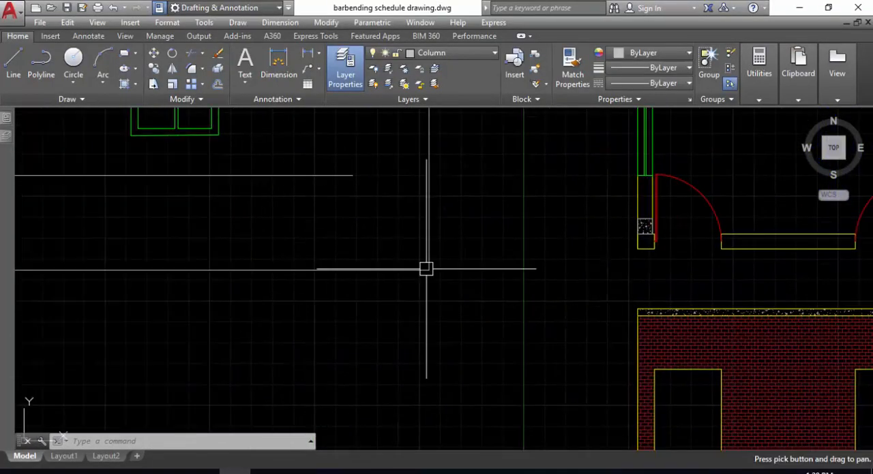
scroll(233, 222, "down", 5)
scroll(171, 253, "up", 6)
key("Escape")
type("da")
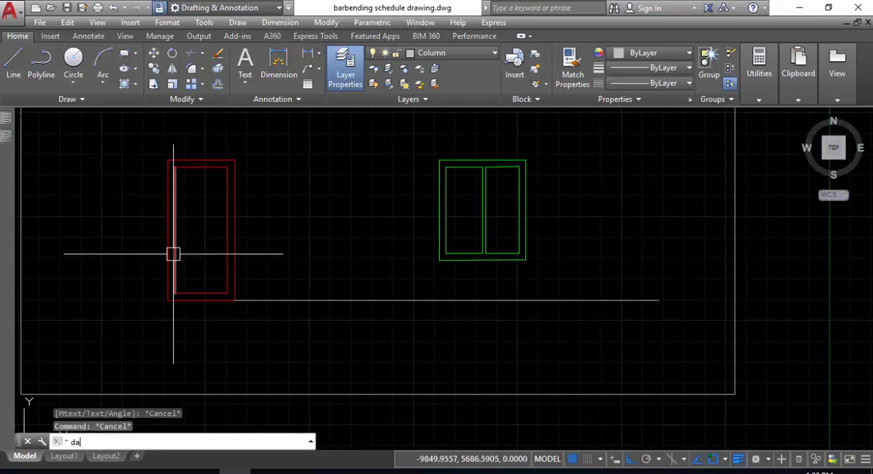
type("l")
key("Return")
scroll(171, 253, "up", 2)
left_click(159, 313)
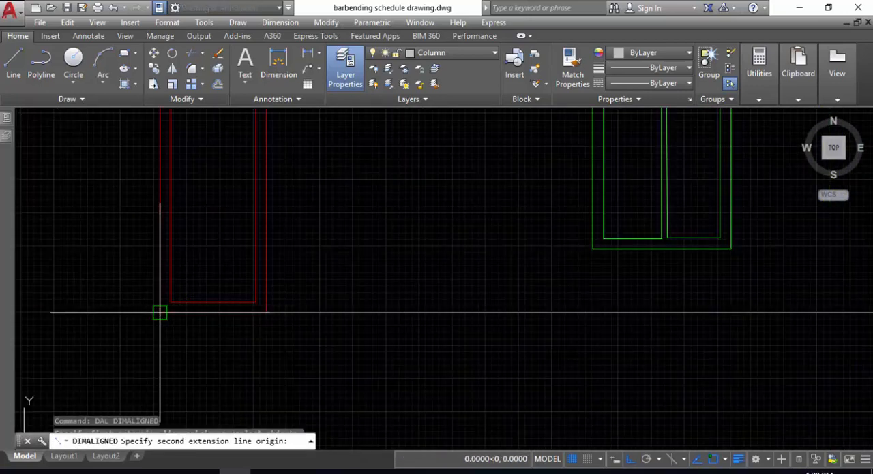
left_click(266, 313)
scroll(208, 340, "up", 4)
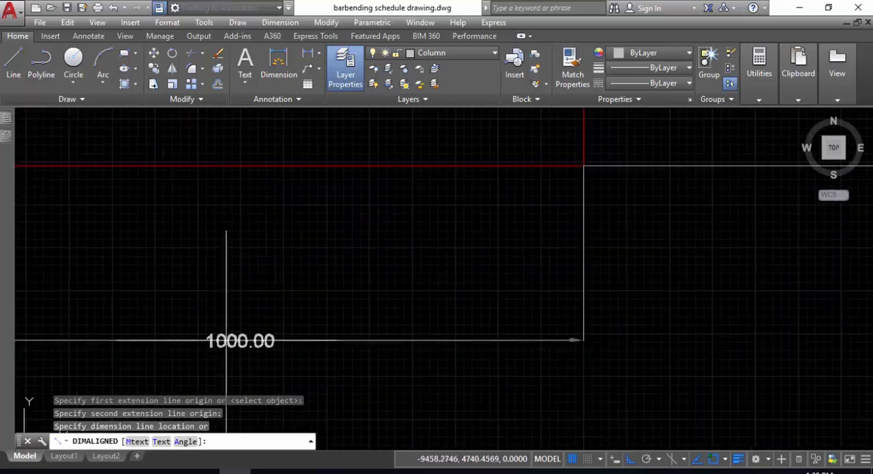
scroll(269, 327, "down", 3)
key("Escape")
scroll(327, 324, "down", 3)
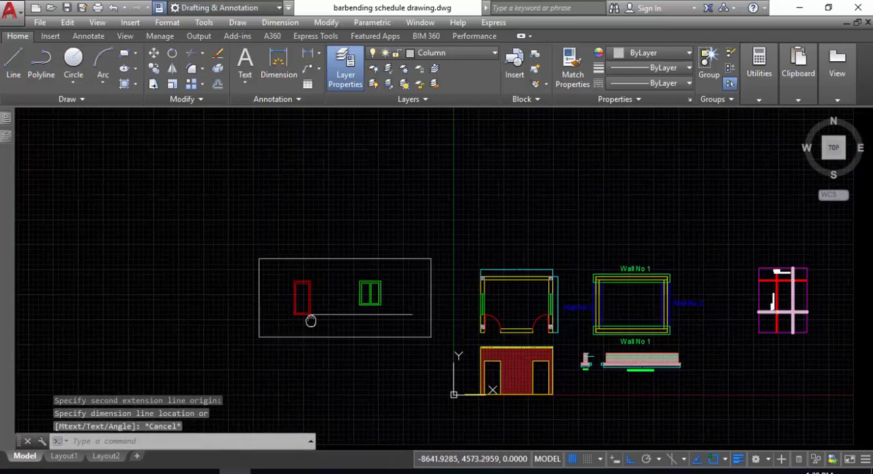
- Measure the wall thickness at the floor plan's left door opening with a temporary aligned dimension
scroll(579, 373, "up", 4)
key("Return")
scroll(359, 253, "up", 3)
left_click(356, 233)
scroll(356, 233, "up", 1)
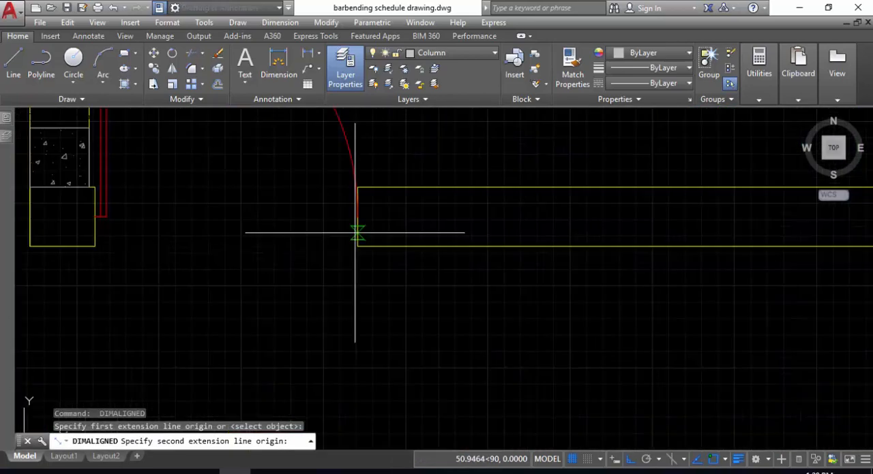
scroll(354, 188, "up", 5)
scroll(354, 171, "down", 1)
left_click(355, 172)
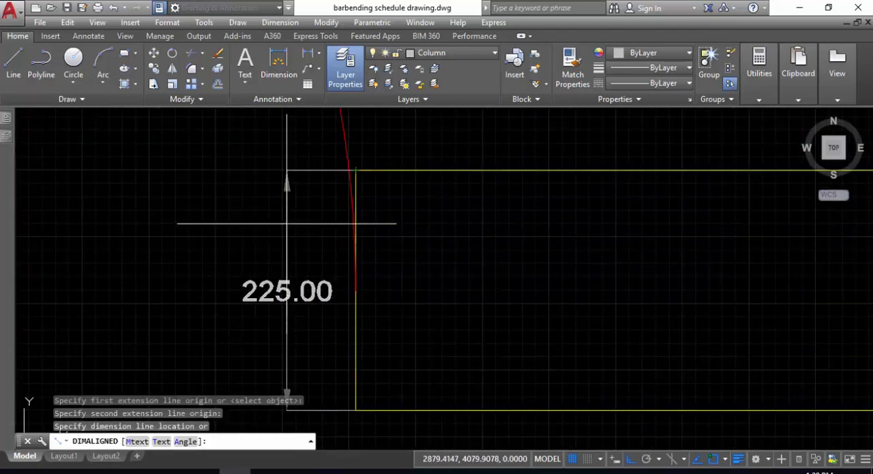
key("Escape")
- Measure the height of the red door elevation along its left edge with a temporary aligned dimension
scroll(263, 298, "down", 10)
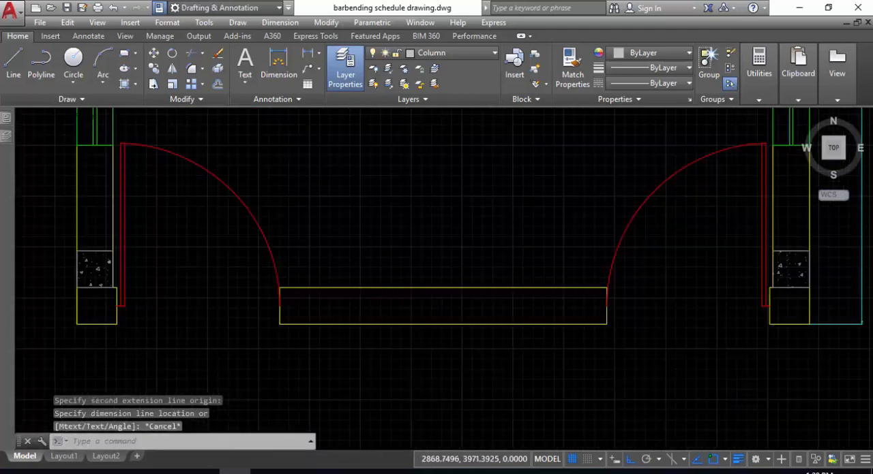
scroll(198, 288, "up", 2)
scroll(198, 288, "up", 8)
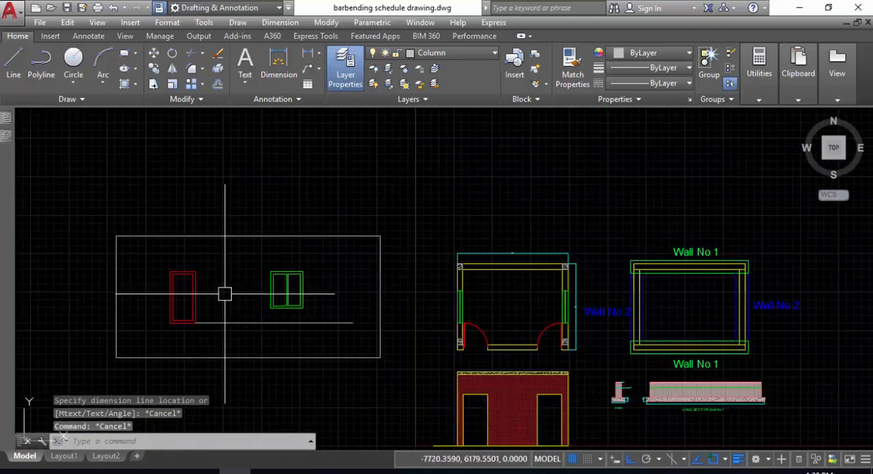
key("Return")
left_click(94, 148)
middle_click_drag(85, 273, 134, 187)
left_click(143, 268)
middle_click_drag(140, 230, 150, 276)
scroll(155, 259, "up", 5)
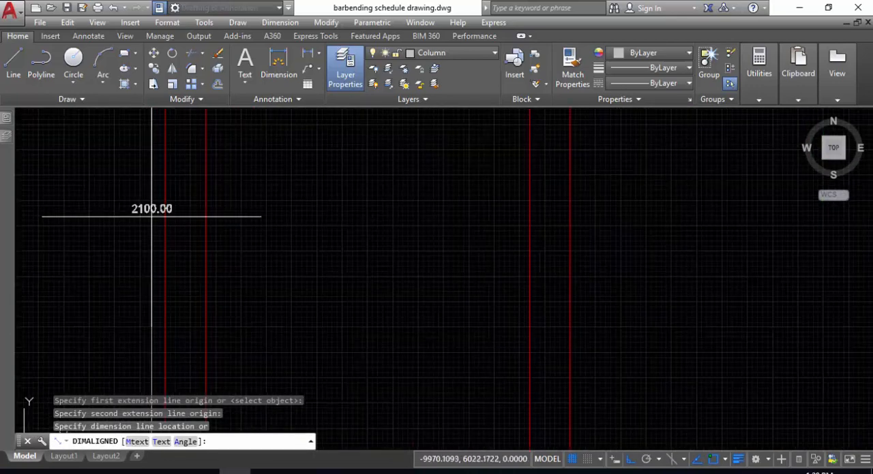
key("Escape")
scroll(198, 326, "down", 6)
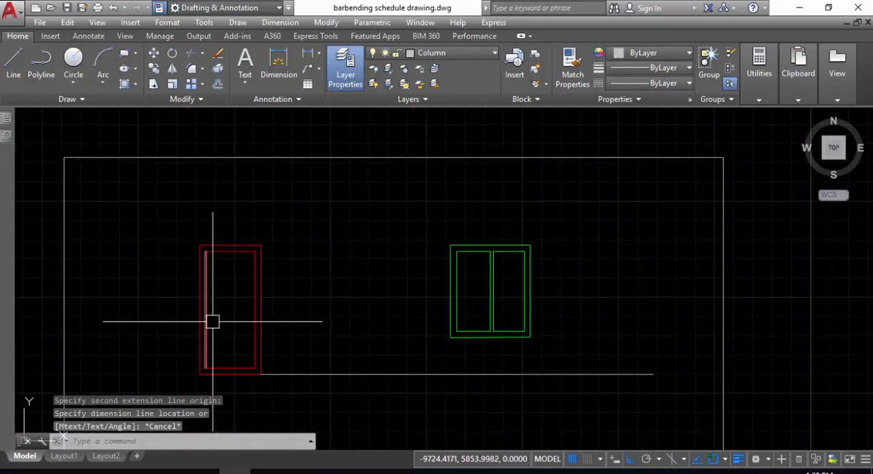
- Return to the Excel sheet and enter length 1 m, breadth .225 m and height 2.1 m for the doors in row 7
left_click(141, 472)
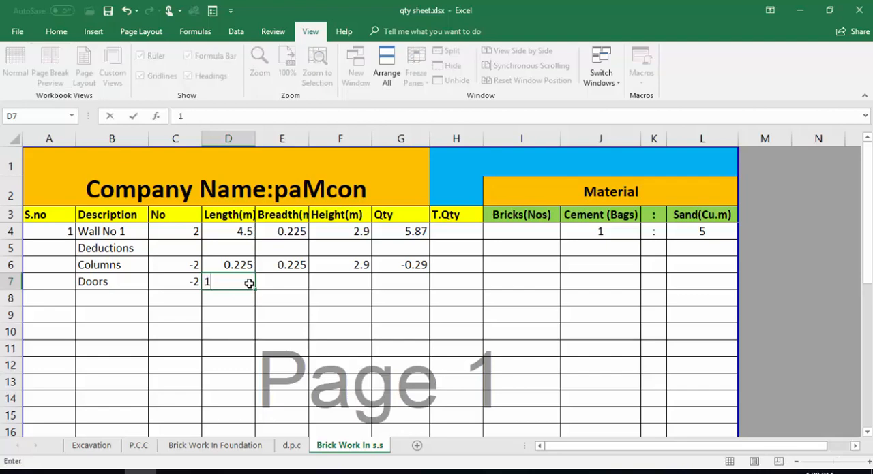
key("Tab")
type(".")
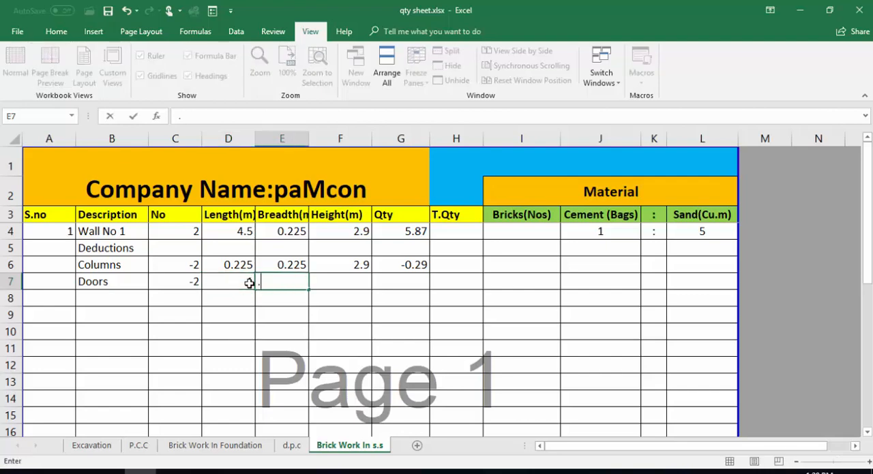
key("Tab")
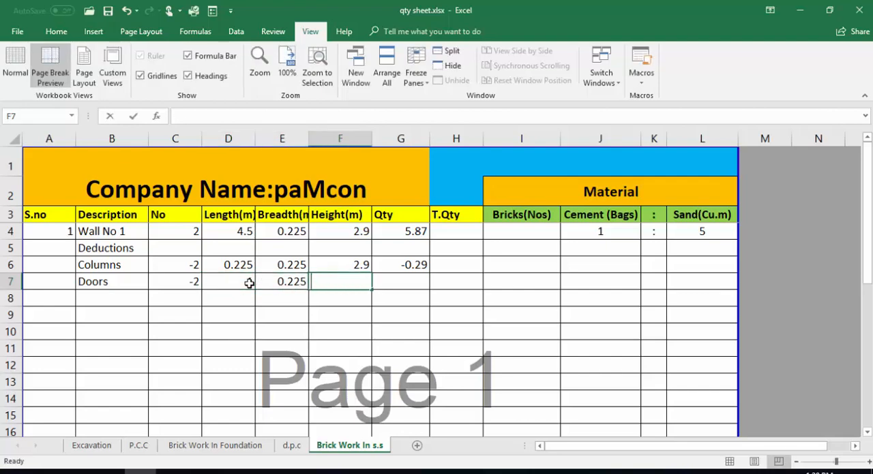
type("2.1")
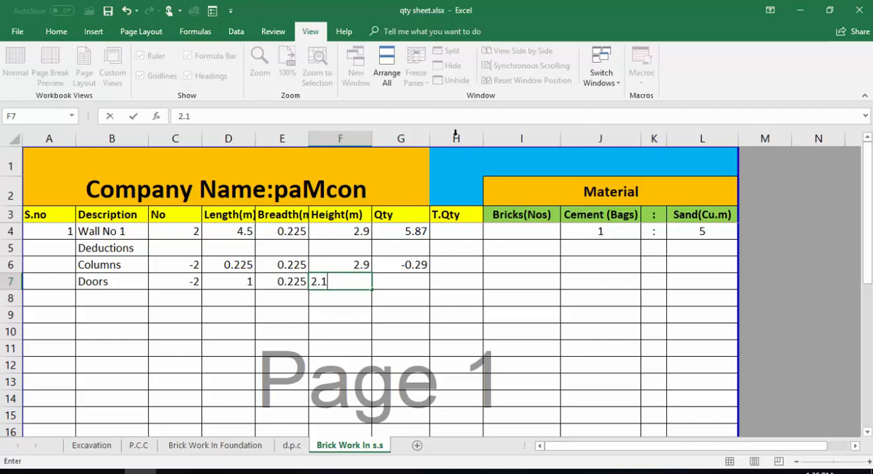
key("Tab")
- Copy the quantity formula from the Columns row in G6 down to the Doors row in G7
left_click(415, 265)
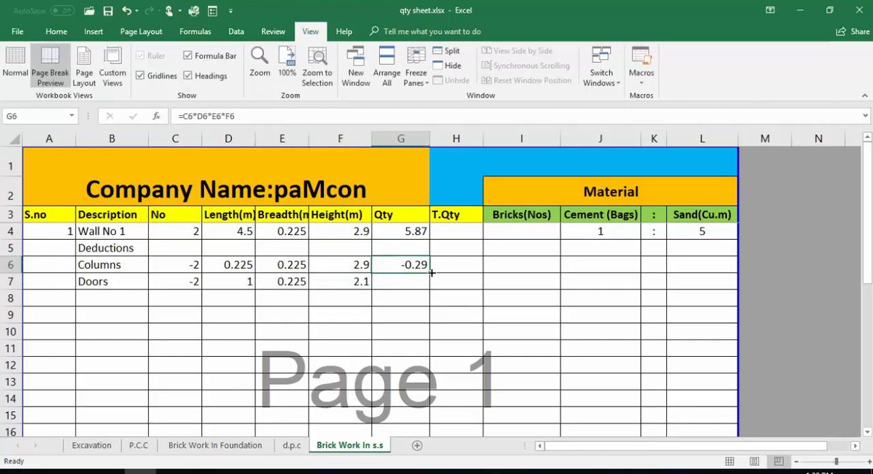
left_click_drag(431, 273, 417, 287)
left_click(398, 285)
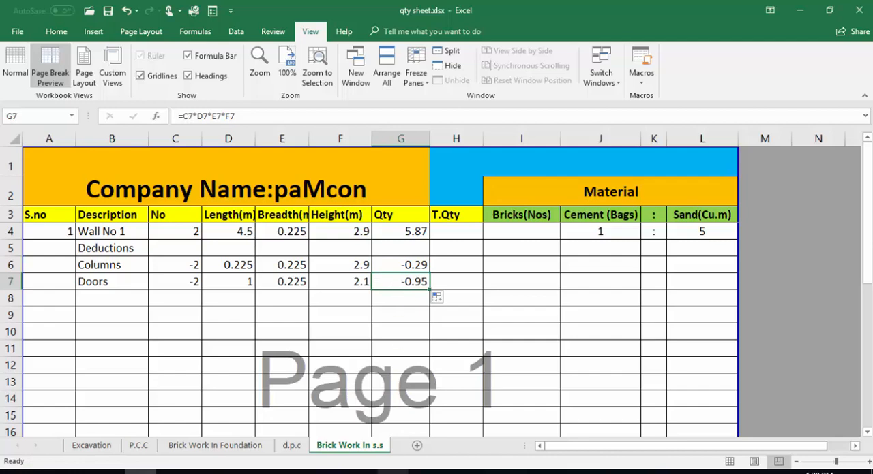
mouse_move(424, 472)
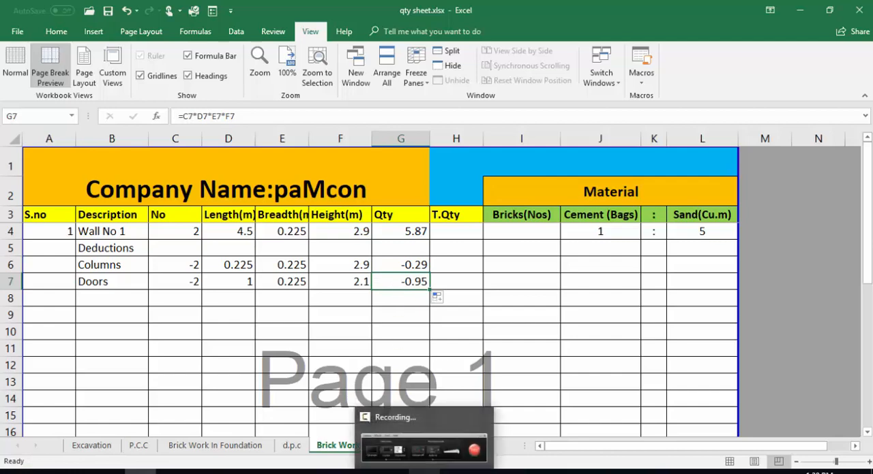
left_click(104, 294)
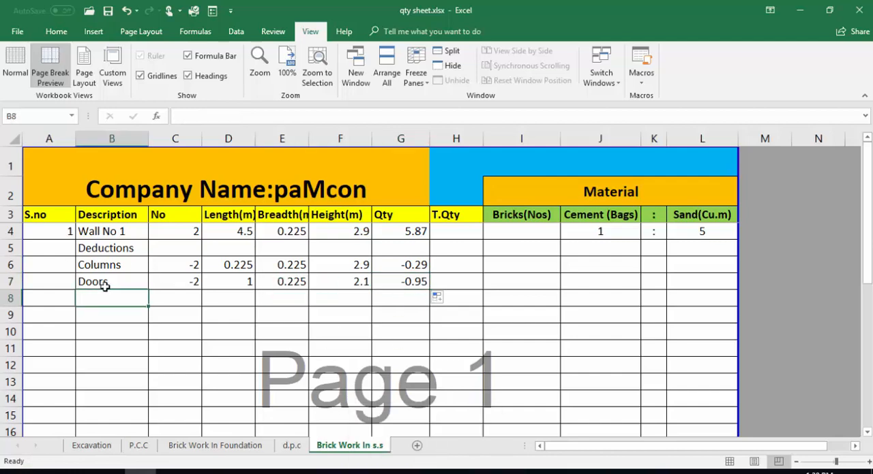
left_click(386, 282)
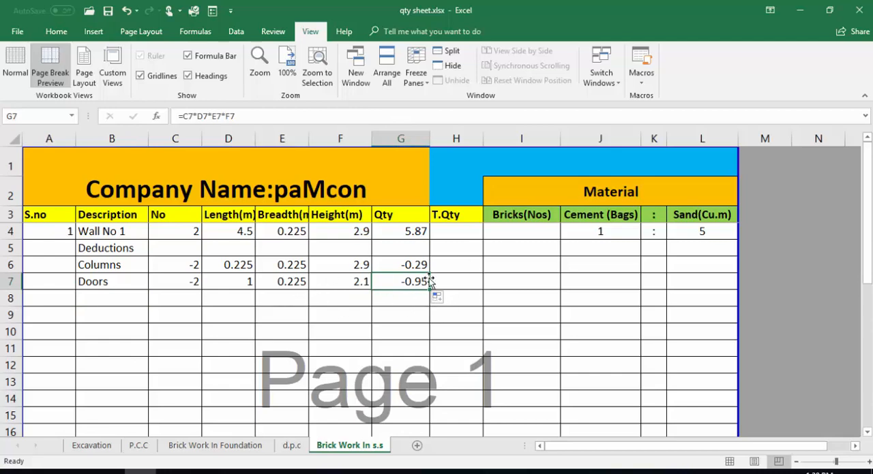
left_click(90, 295)
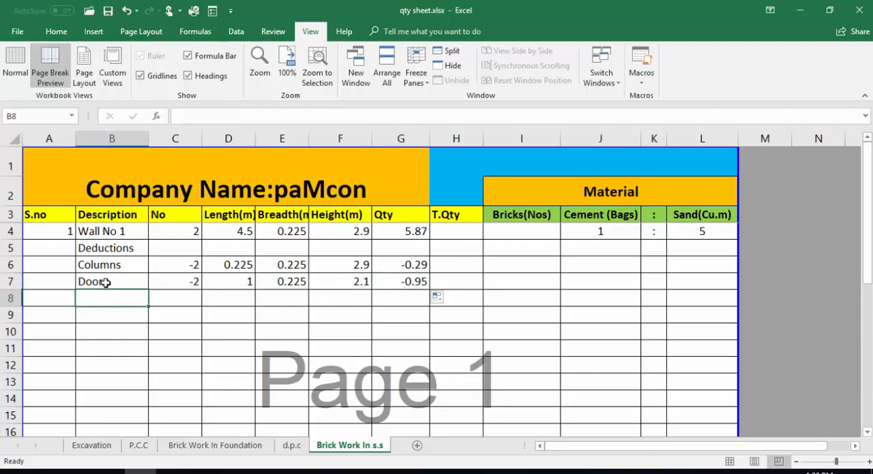
left_click(119, 231)
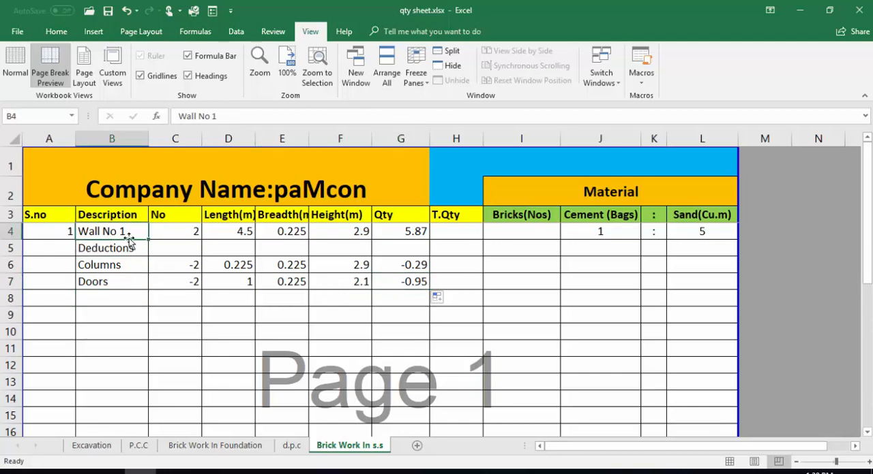
left_click(103, 298)
left_click(64, 297)
- Enter "Wall No 2" as the description in row 8
left_click(112, 299)
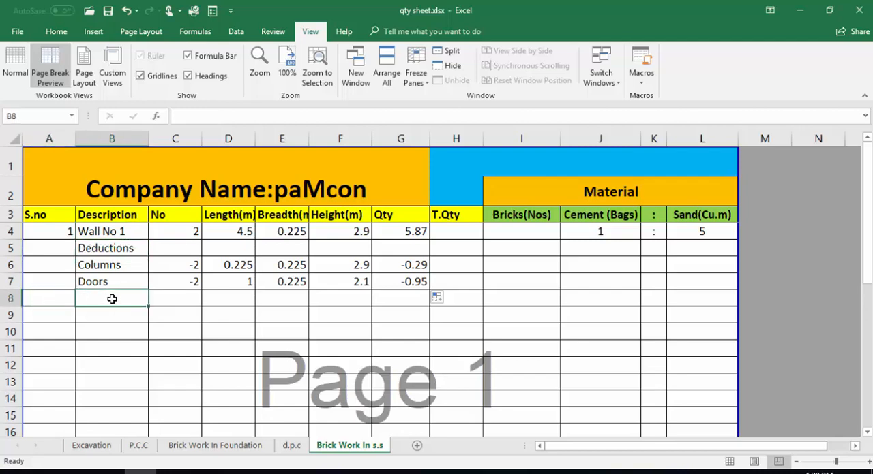
type("Wall ")
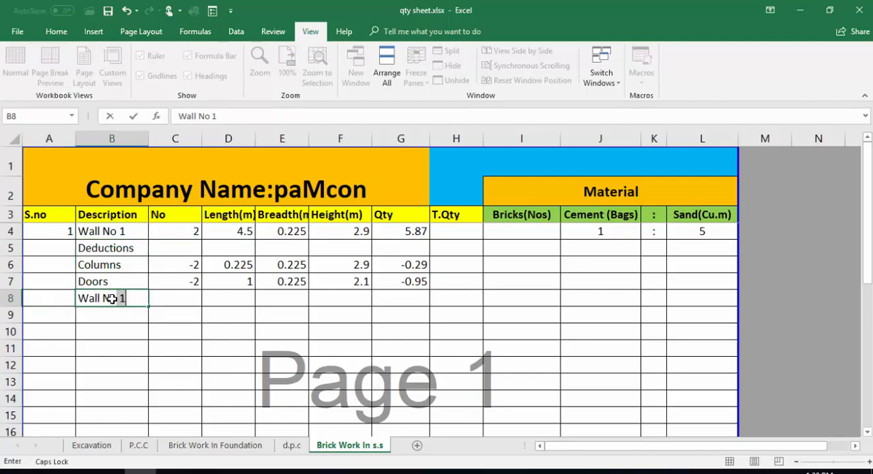
type("No 2")
key("Tab")
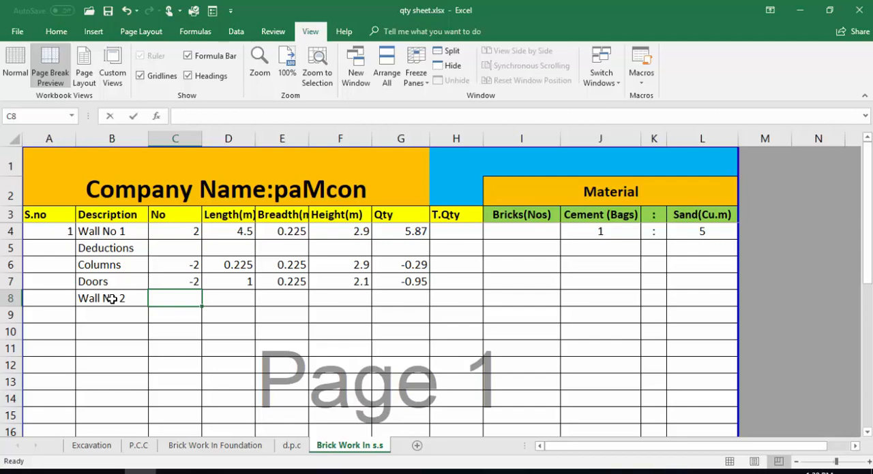
- Enter 2 as the number of walls for Wall No 2 in row 8
type("2")
key("Tab")
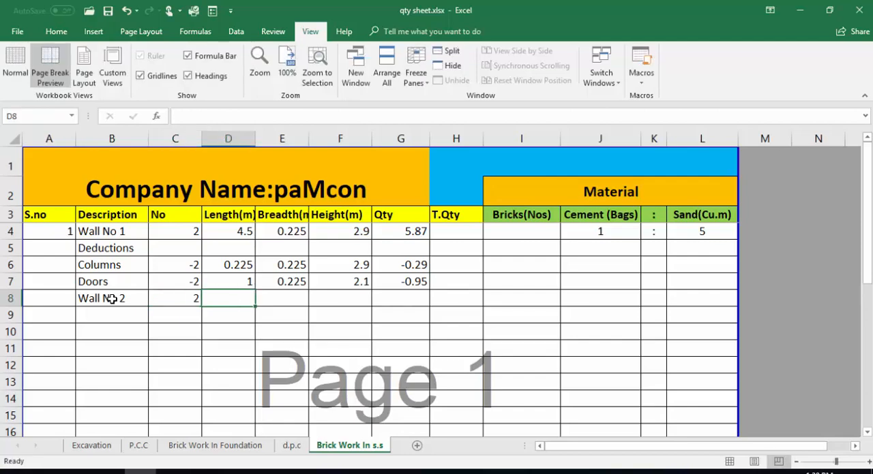
- Switch to the AutoCAD drawing and measure the plan's left side wall from the upper inner corner to the lower column's far edge with a temporary aligned dimension
left_click(235, 472)
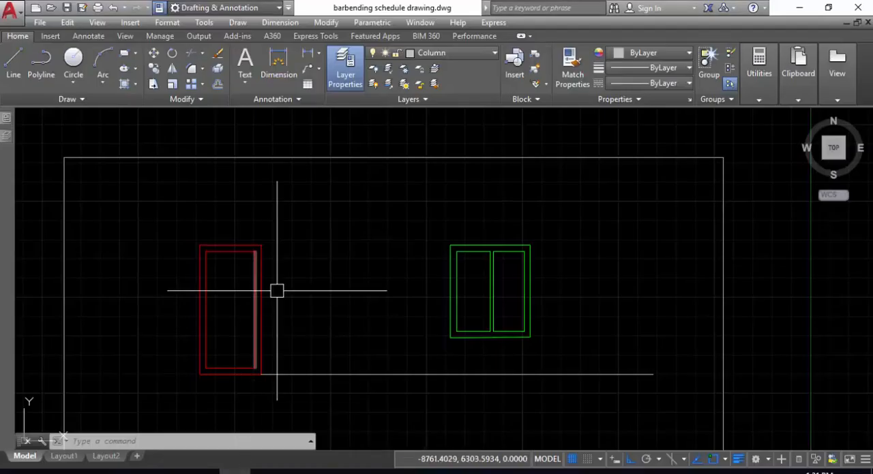
scroll(287, 289, "down", 8)
scroll(380, 293, "up", 4)
mouse_move(384, 281)
middle_mouse_down()
mouse_move(304, 275)
mouse_move(317, 256)
middle_mouse_up()
scroll(321, 239, "up", 4)
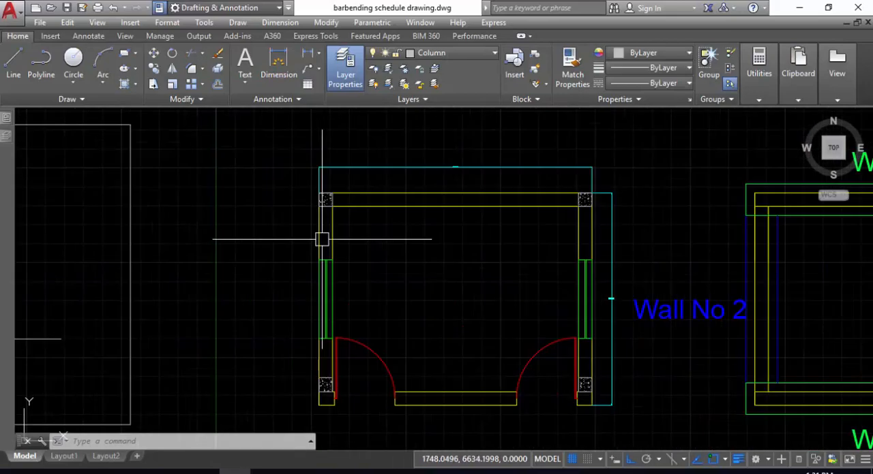
middle_click_drag(322, 290, 328, 236)
scroll(332, 189, "up", 4)
middle_click_drag(331, 188, 356, 146)
type("dal")
key("Return")
left_click(345, 207)
scroll(331, 315, "down", 4)
scroll(365, 274, "up", 5)
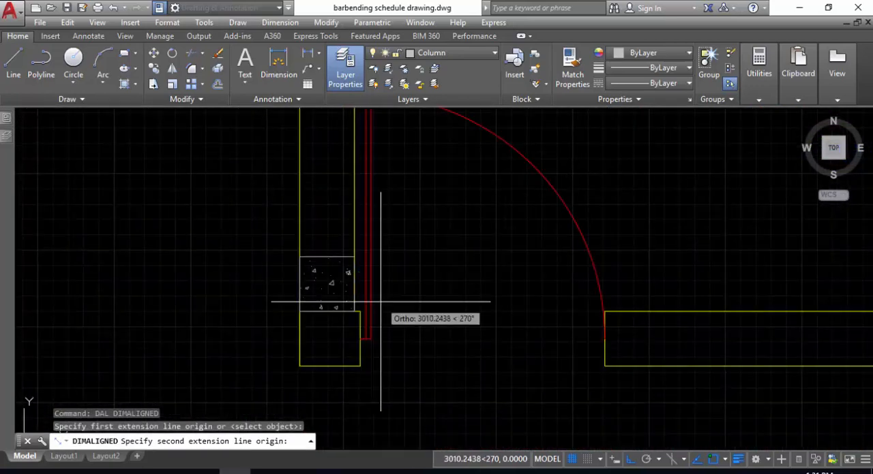
scroll(377, 319, "up", 2)
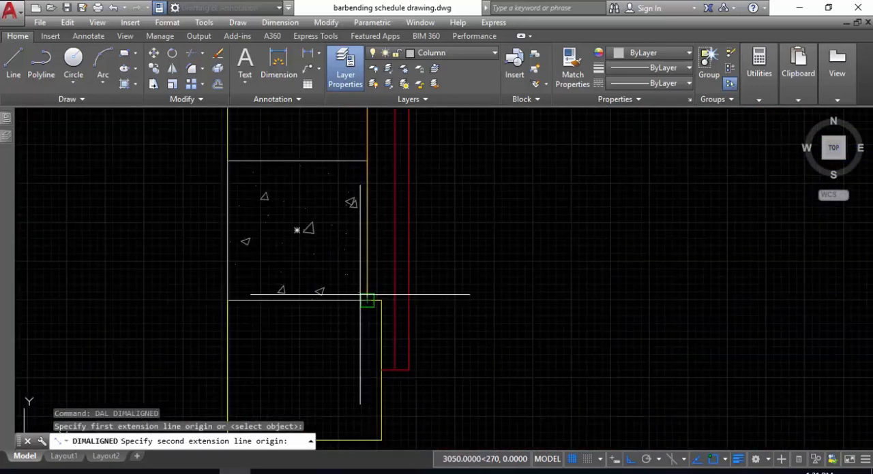
left_click(366, 301)
scroll(354, 374, "down", 5)
middle_click_drag(355, 374, 381, 376)
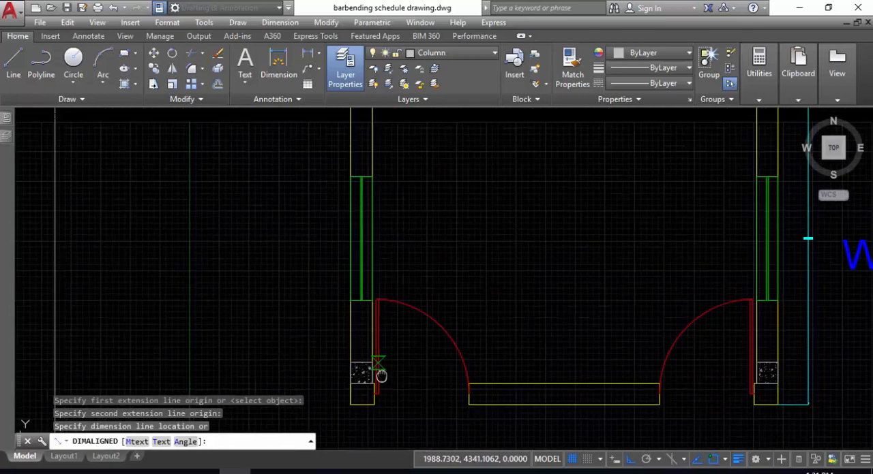
scroll(387, 277, "up", 6)
middle_click_drag(386, 237, 379, 300)
scroll(380, 219, "up", 4)
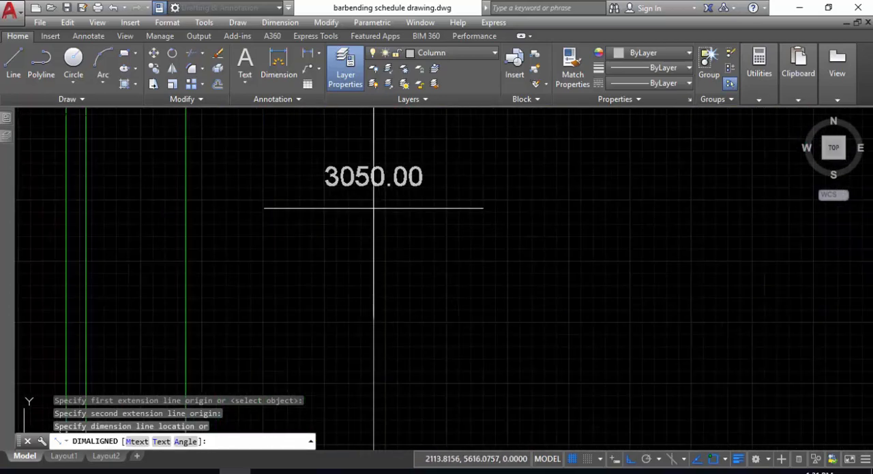
key("Escape")
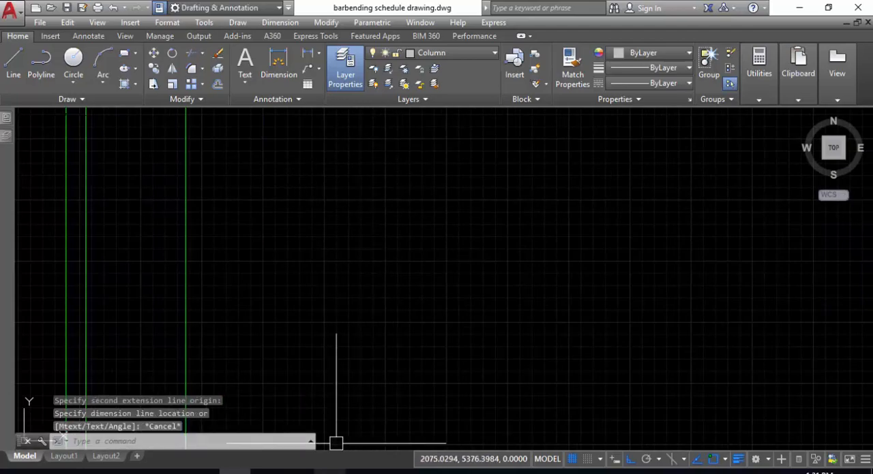
- Switch to Calculator and convert the wall length to metres by dividing 3050 by 1000
key("alt+Tab")
type("305")
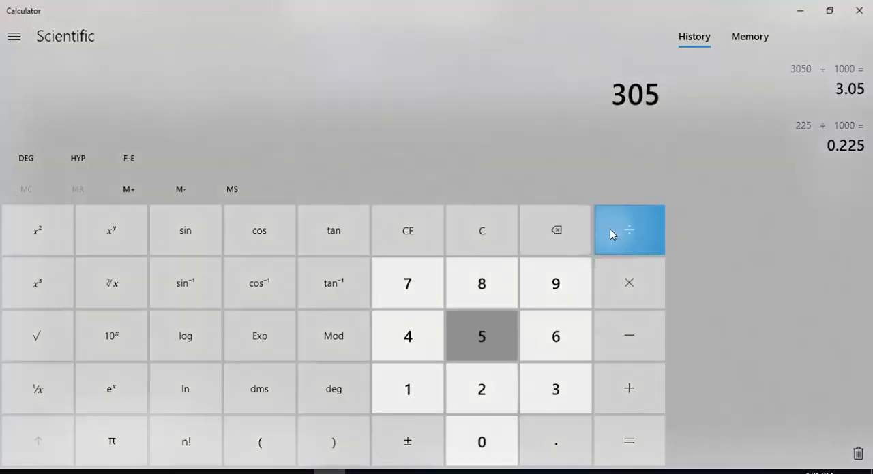
type("0/1000")
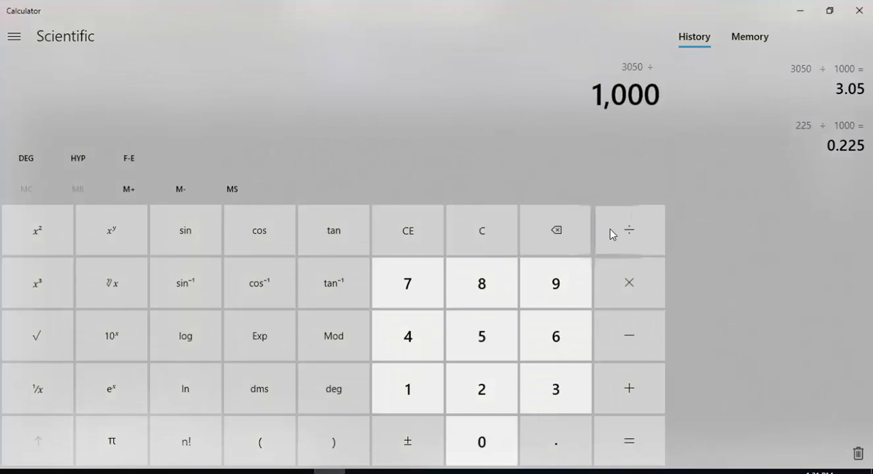
key("Return")
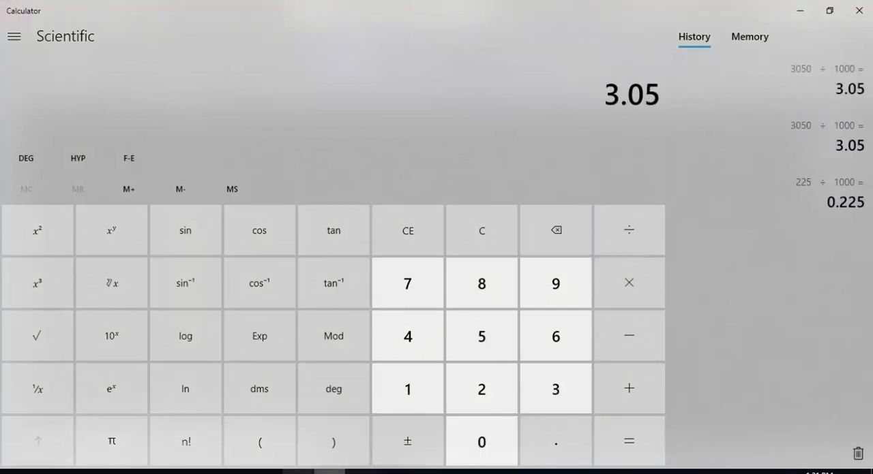
- Return to the Excel sheet and enter length 3.05 m, breadth .225 m and height 2.9 m for Wall No 2 in row 8
key("alt+Tab")
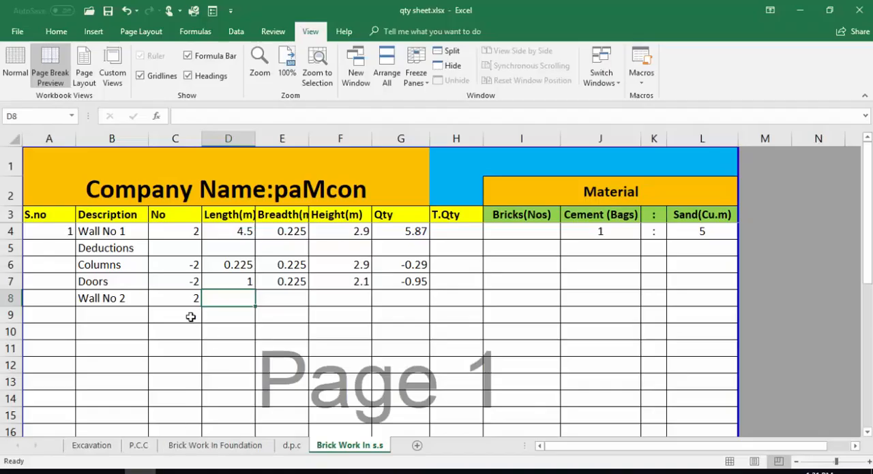
type("3.05")
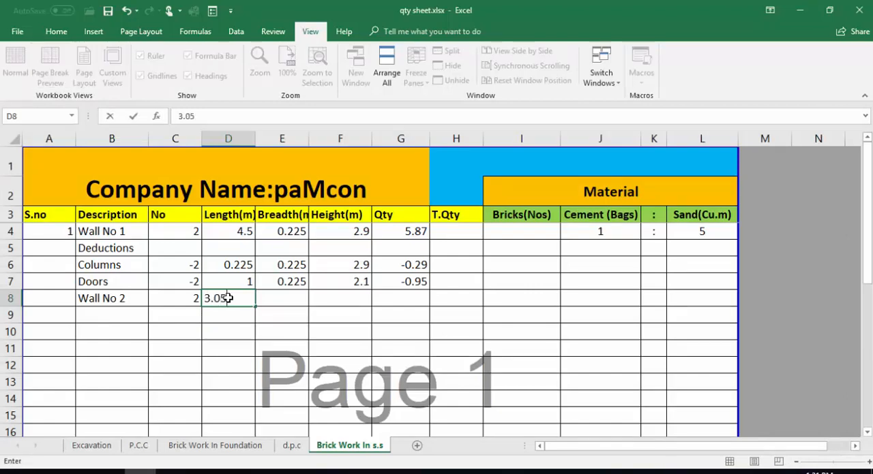
key("Tab")
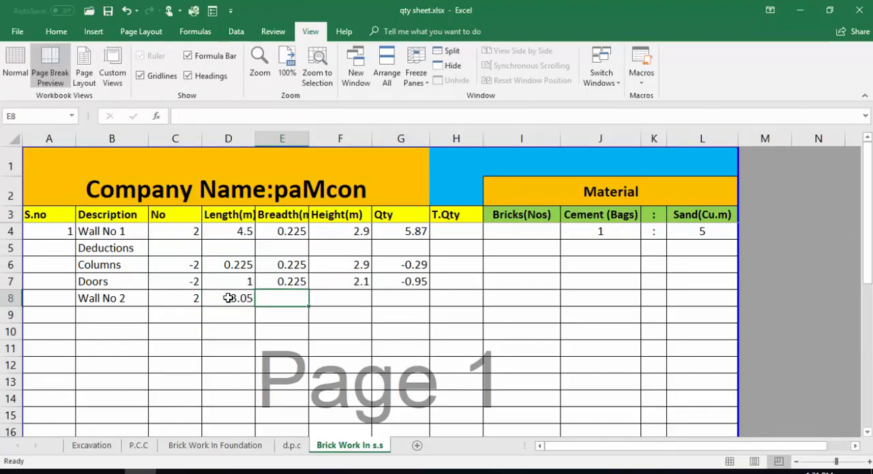
type(".")
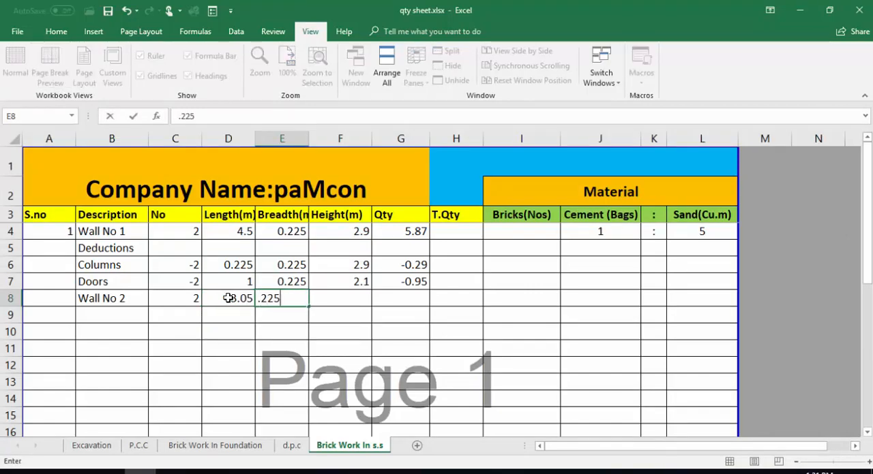
type("225")
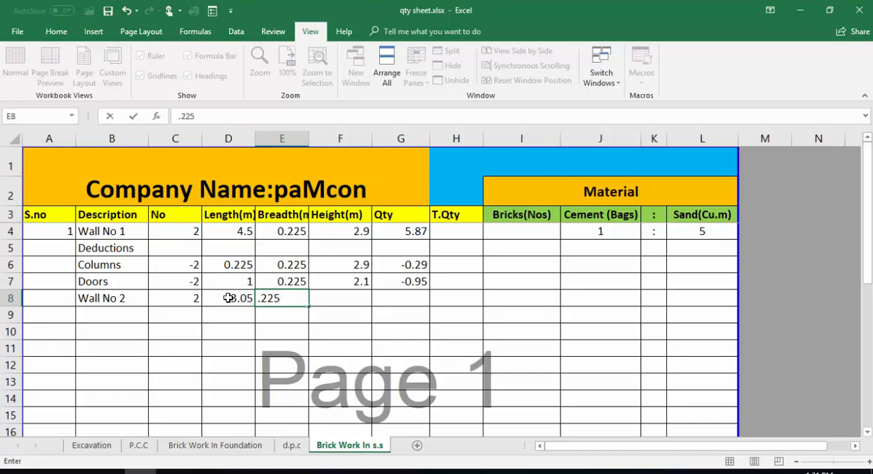
key("Tab")
type("2.")
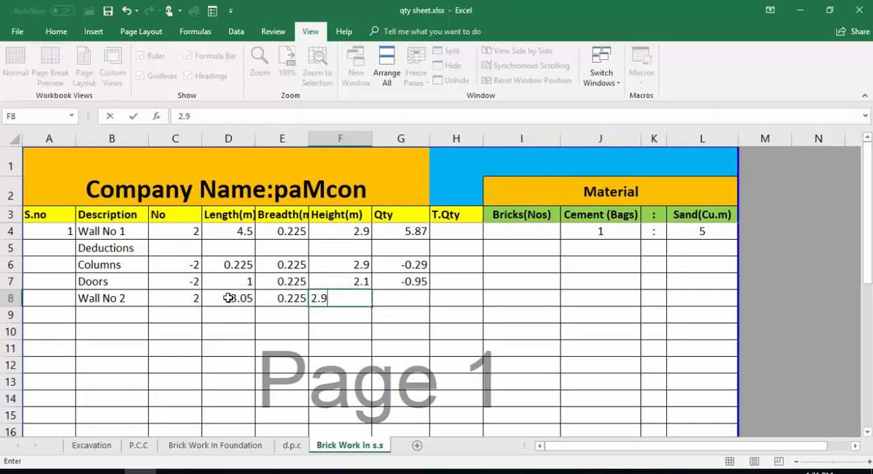
key("Tab")
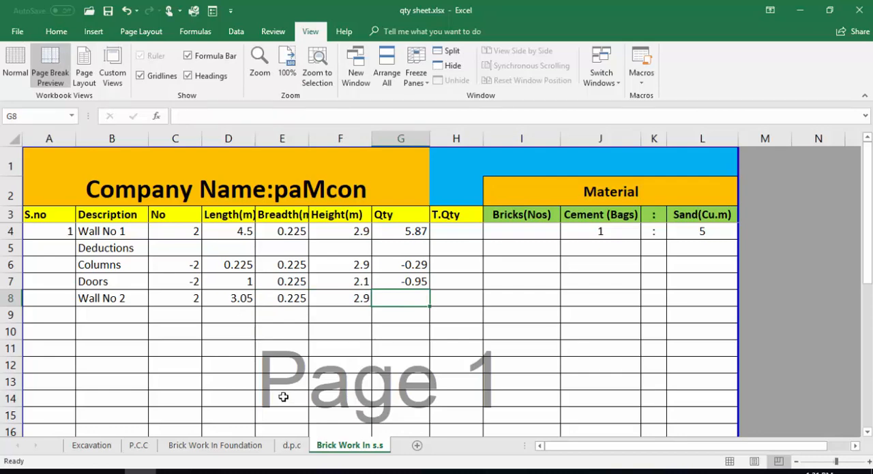
- Copy the quantity formula from the Doors row in G7 down to the Wall No 2 row in G8
left_click(412, 281)
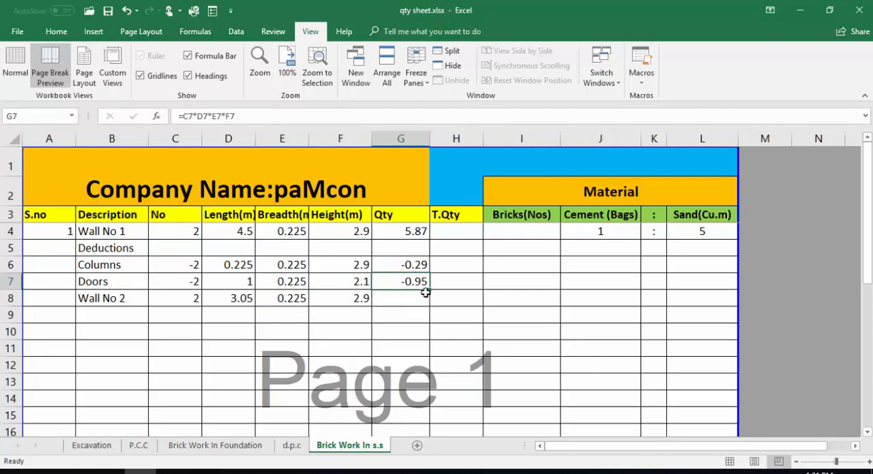
left_click_drag(426, 293, 414, 306)
left_click(405, 298)
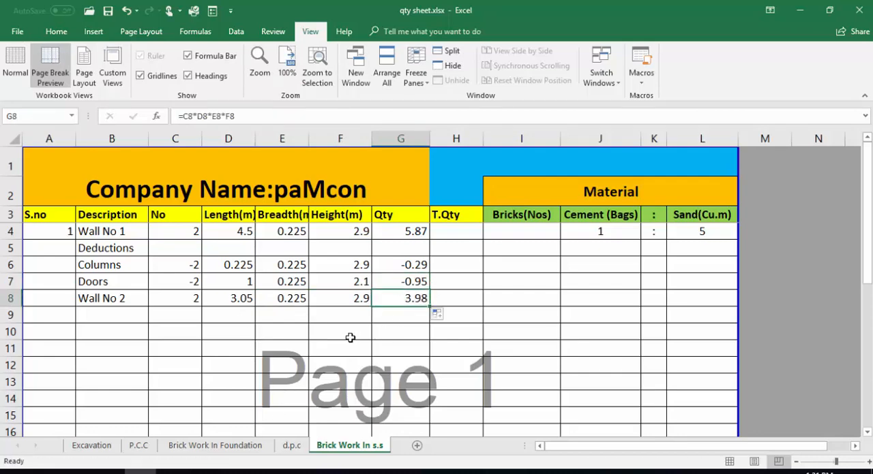
- Enter "Deductions" as the description in B9 below Wall No 2
left_click(126, 299)
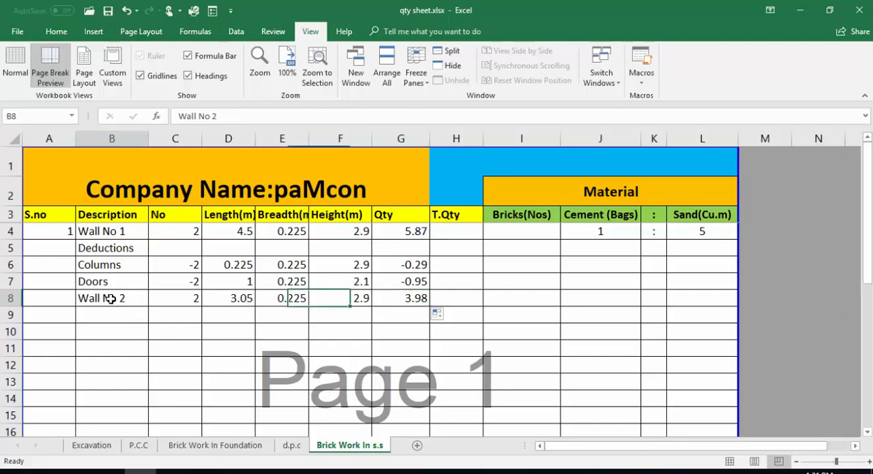
left_click(101, 313)
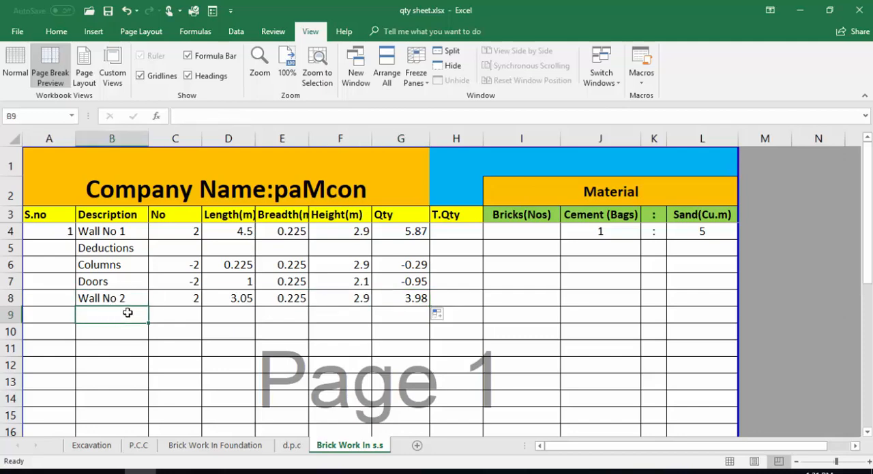
type("Deductions")
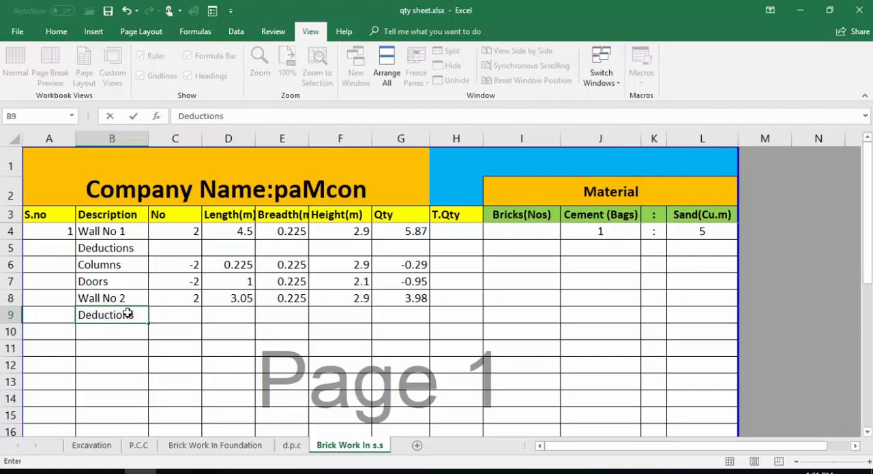
key("Return")
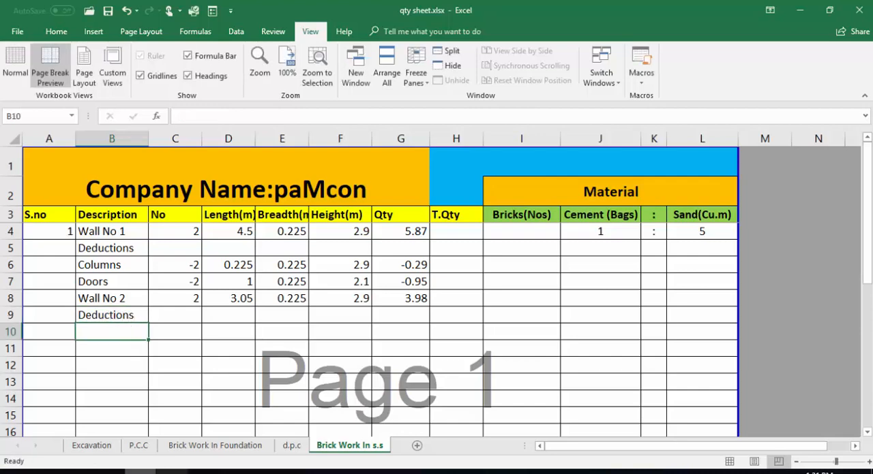
- Switch to the AutoCAD drawing and examine the side walls in the floor plan for columns and openings to deduct from Wall No 2
left_click(236, 471)
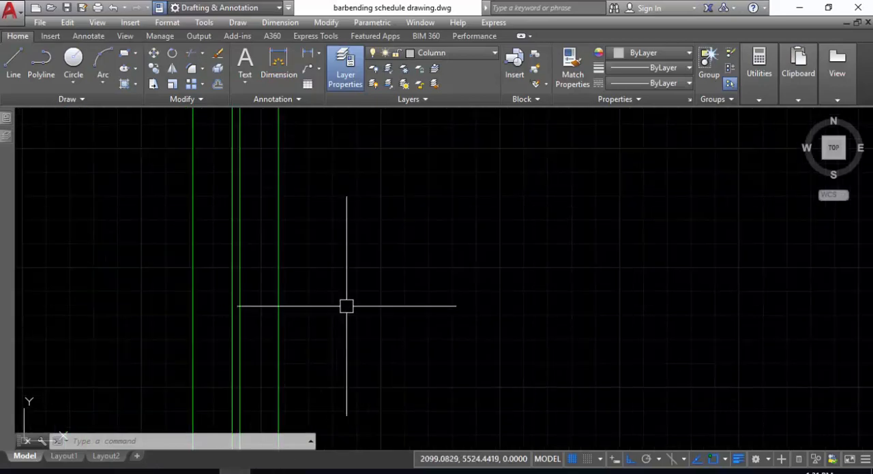
scroll(347, 306, "down", 5)
scroll(344, 306, "up", 4)
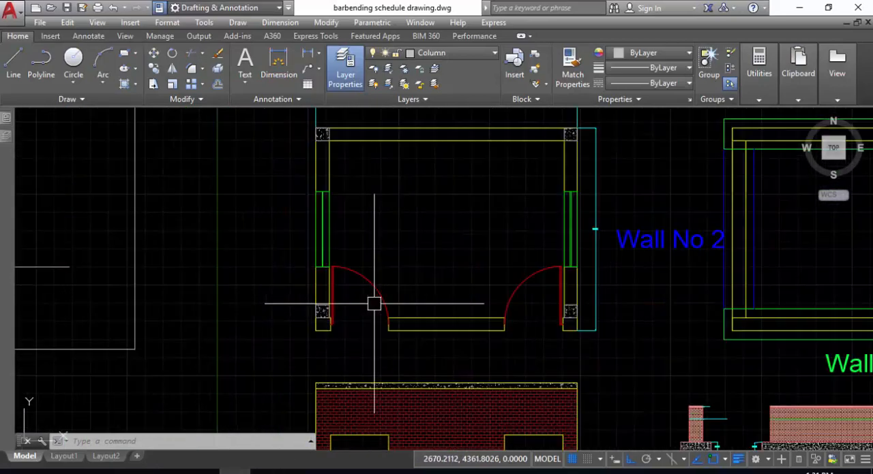
scroll(374, 304, "up", 2)
scroll(457, 321, "down", 2)
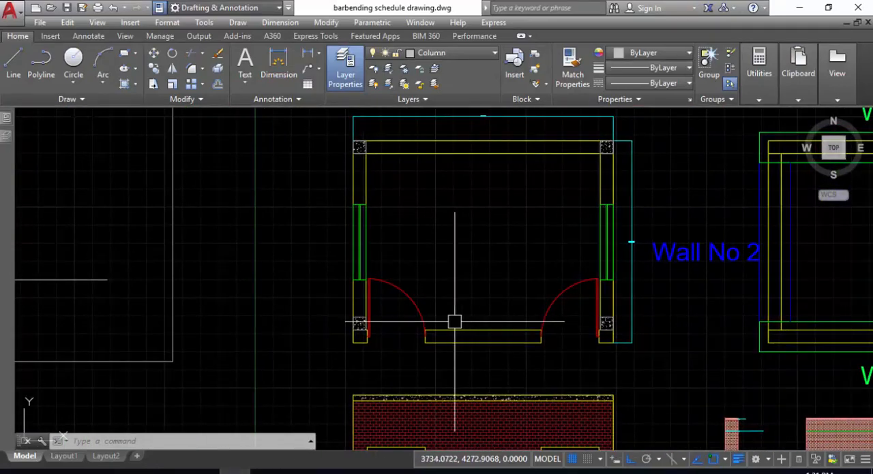
middle_click_drag(417, 243, 405, 268)
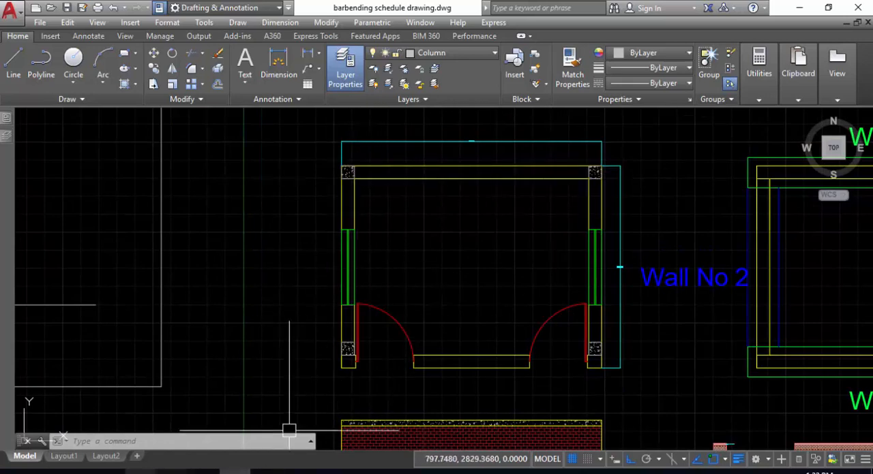
scroll(447, 257, "down", 4)
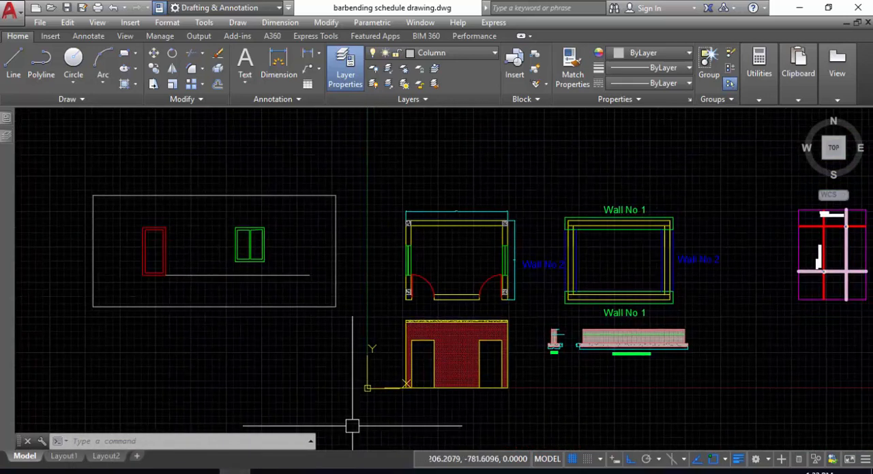
- Return to the Excel sheet and copy the Columns deduction B6:G6 into row 10 under the Wall No 2 deductions
left_click(141, 472)
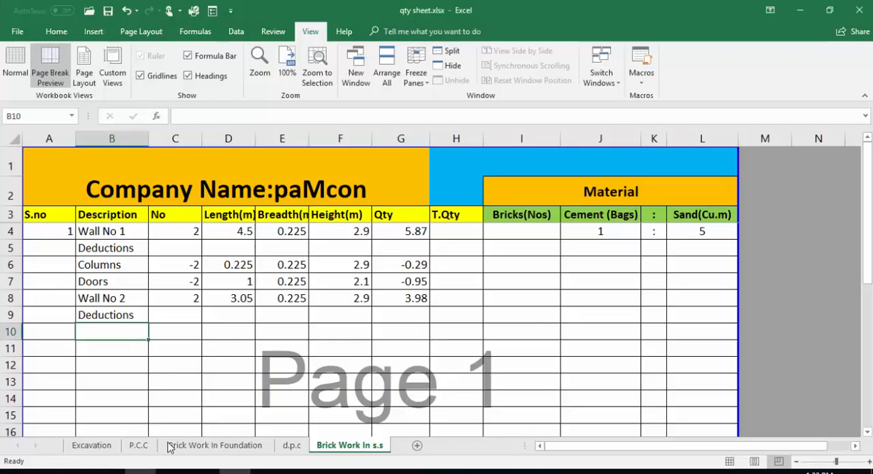
left_click_drag(88, 263, 418, 268)
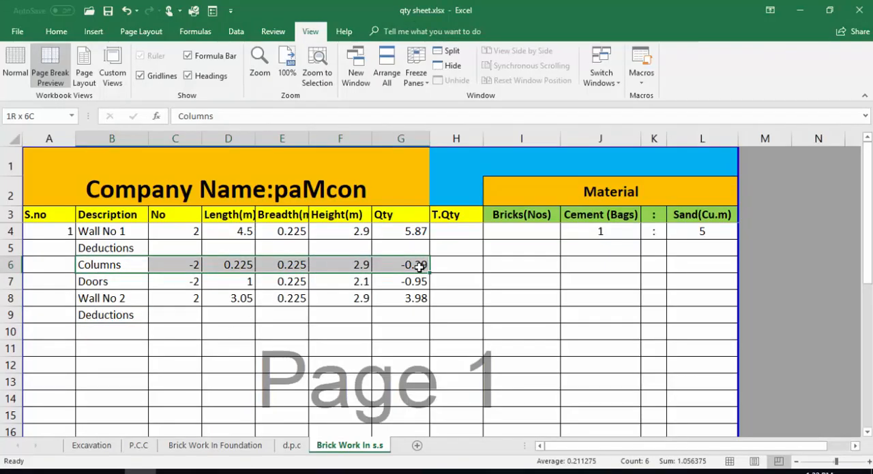
right_click(419, 268)
left_click(465, 214)
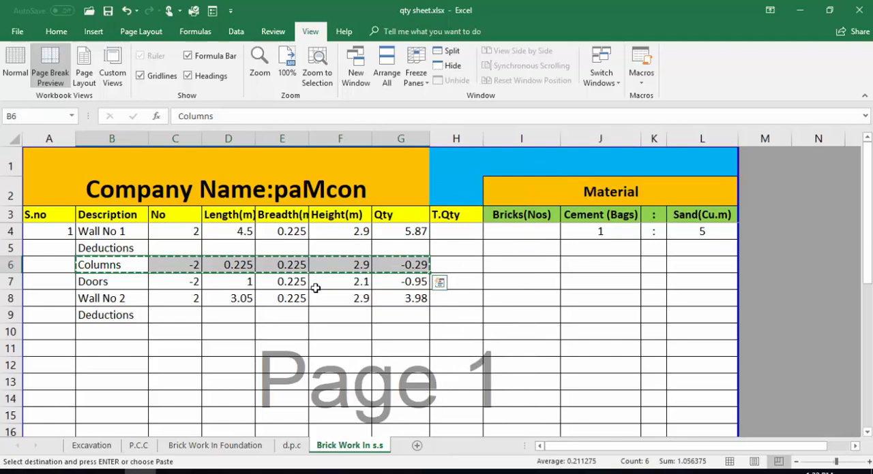
left_click(107, 332)
left_click_drag(205, 332, 403, 330)
right_click(402, 331)
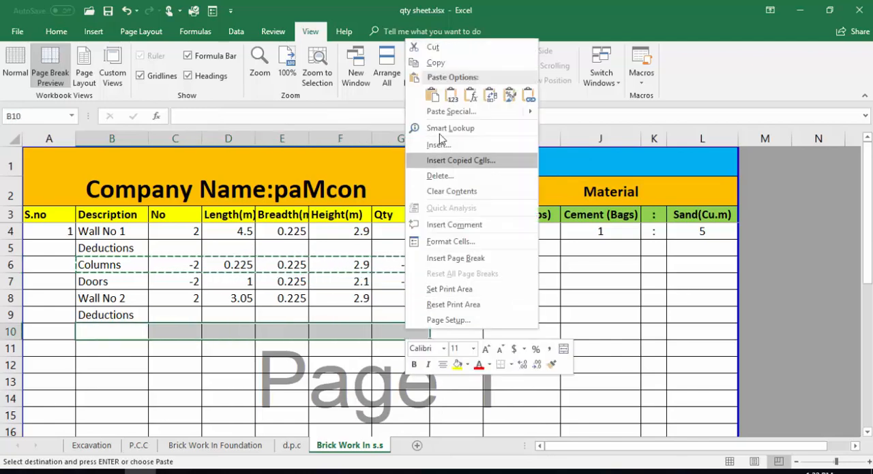
left_click(437, 102)
left_click(407, 378)
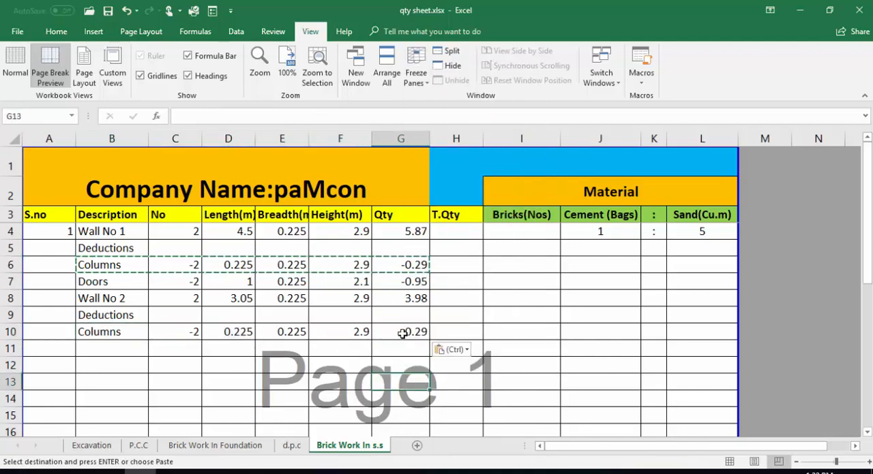
left_click(143, 334)
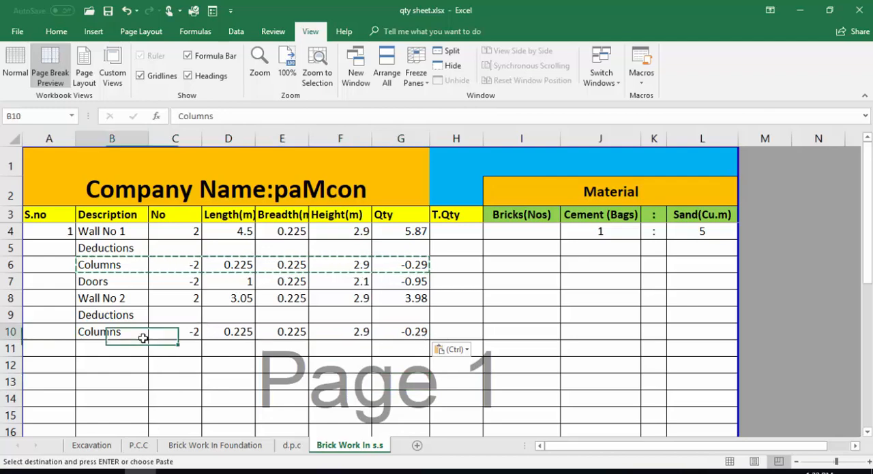
- Add a Windows deduction in row 11 under the Wall No 2 Columns row, with a number of -2
left_click(102, 349)
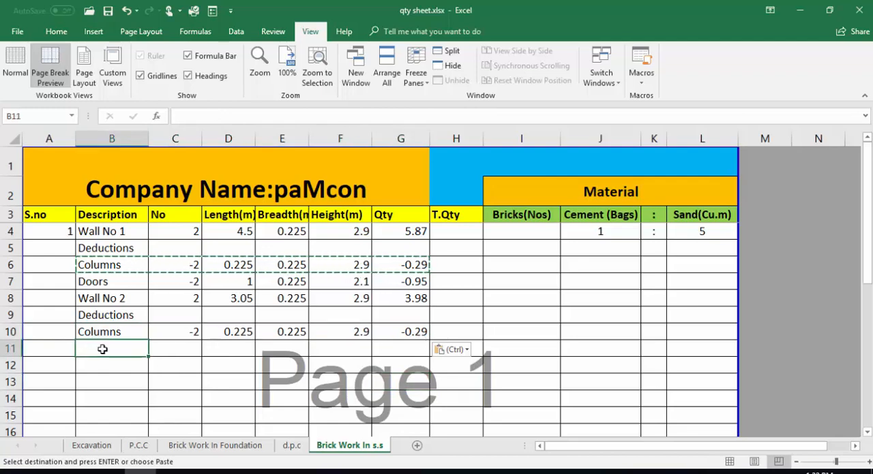
type("D")
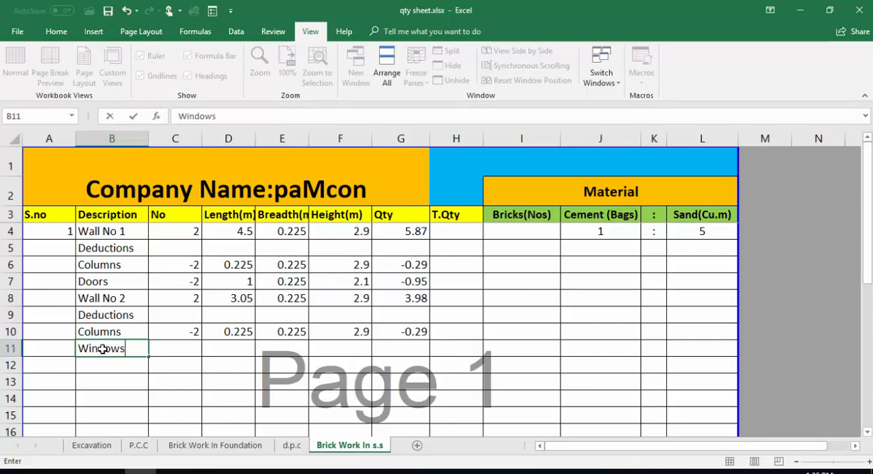
left_click(176, 348)
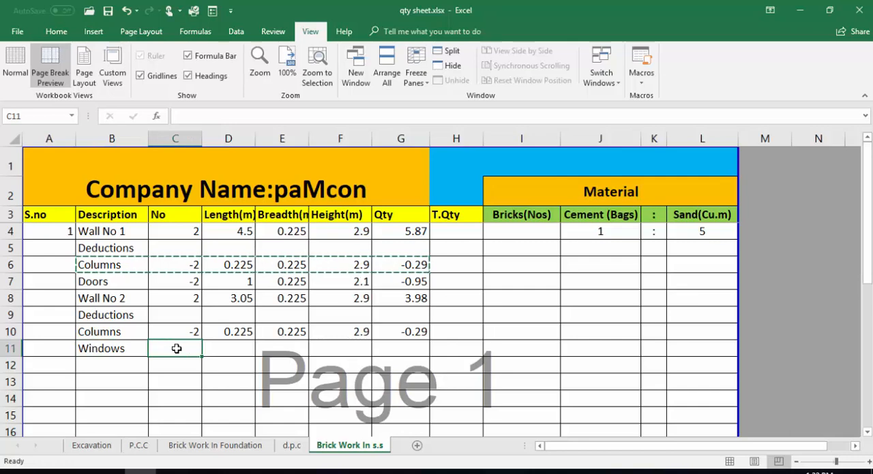
type("-")
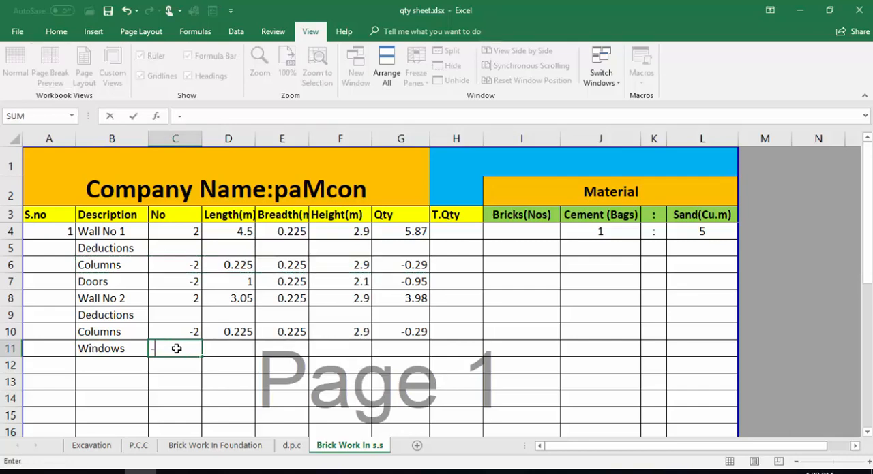
type("2")
key("Tab")
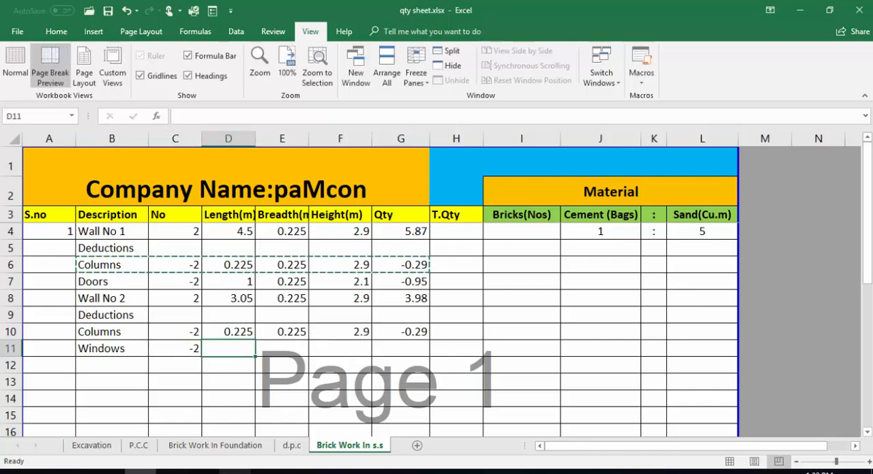
- Examine the windows in the side walls of the AutoCAD floor plan and return to the Windows length cell D11 in Excel
left_click(235, 471)
scroll(380, 306, "down", 4)
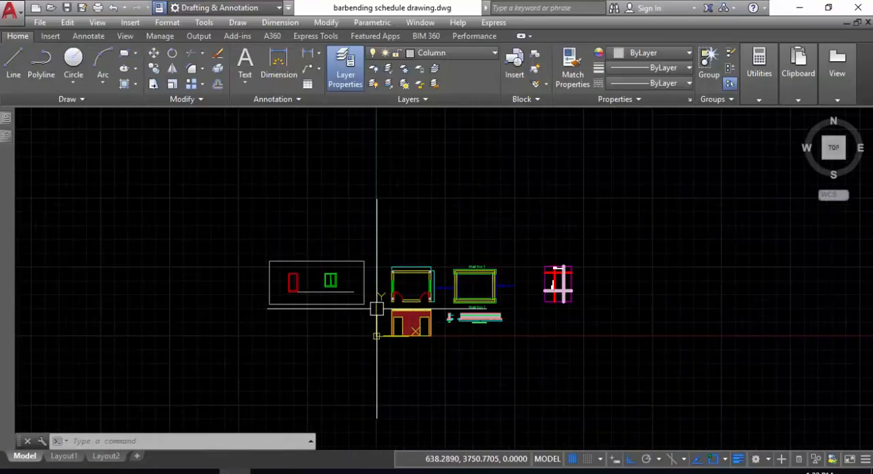
scroll(383, 297, "up", 6)
middle_click_drag(584, 258, 535, 269)
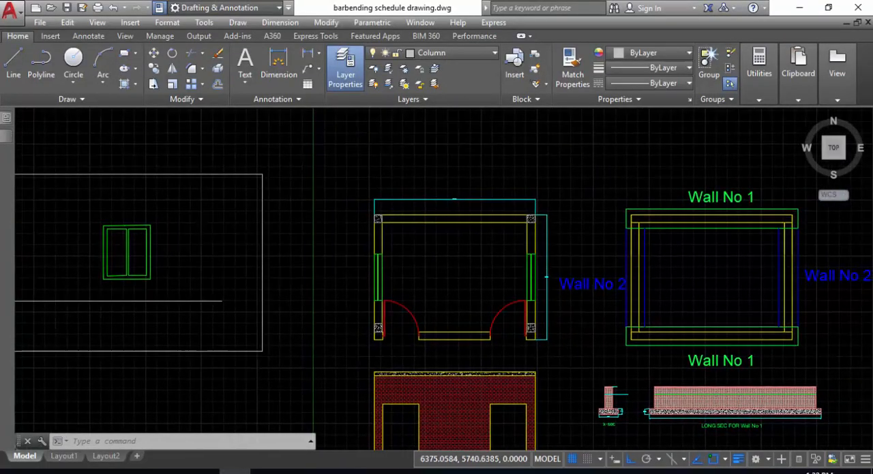
scroll(522, 268, "up", 2)
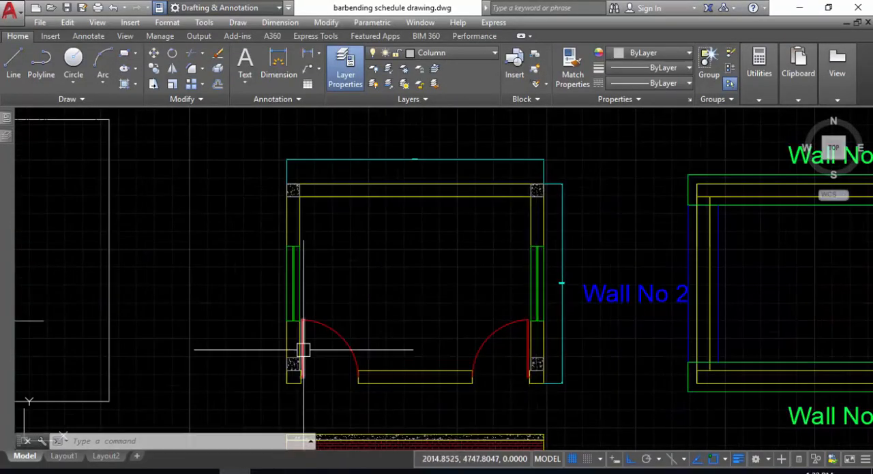
middle_click_drag(272, 443, 291, 405)
scroll(341, 279, "down", 2)
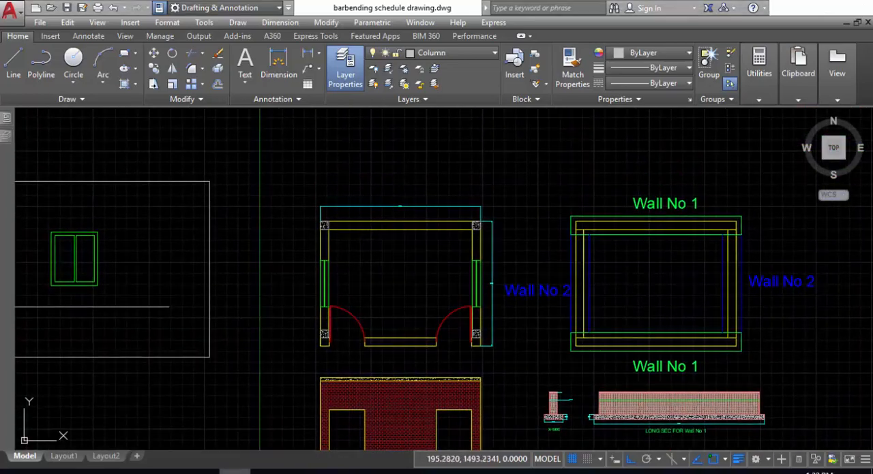
left_click(235, 469)
scroll(204, 352, "down", 1)
scroll(239, 344, "up", 1)
scroll(240, 346, "down", 1)
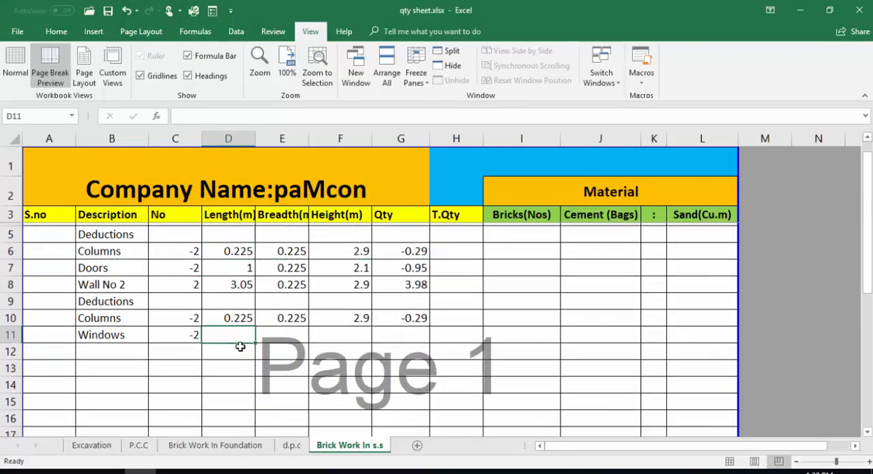
left_click(240, 348)
scroll(240, 347, "up", 1)
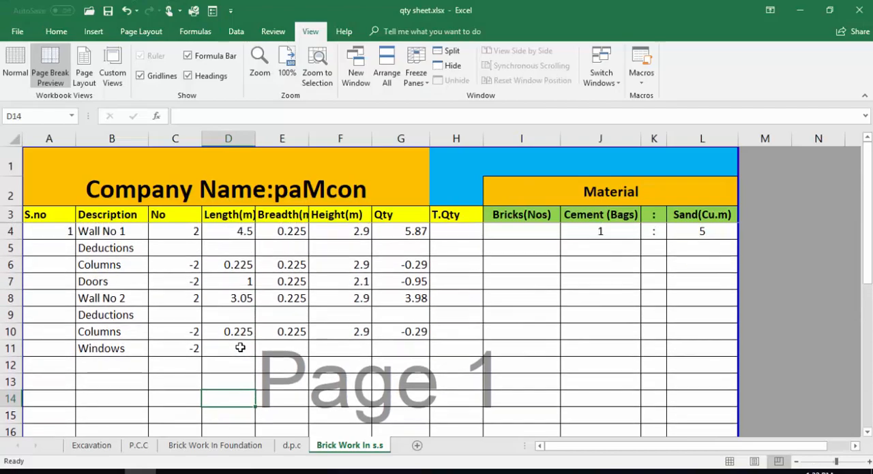
left_click(241, 347)
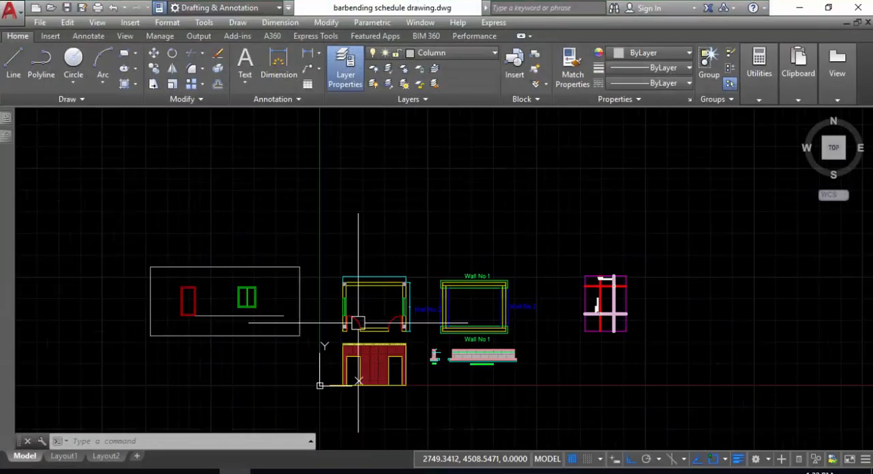
- Measure the width of the green window elevation in the AutoCAD drawing along its bottom edge, using an aligned dimension without placing it
scroll(207, 298, "up", 3)
type("dal")
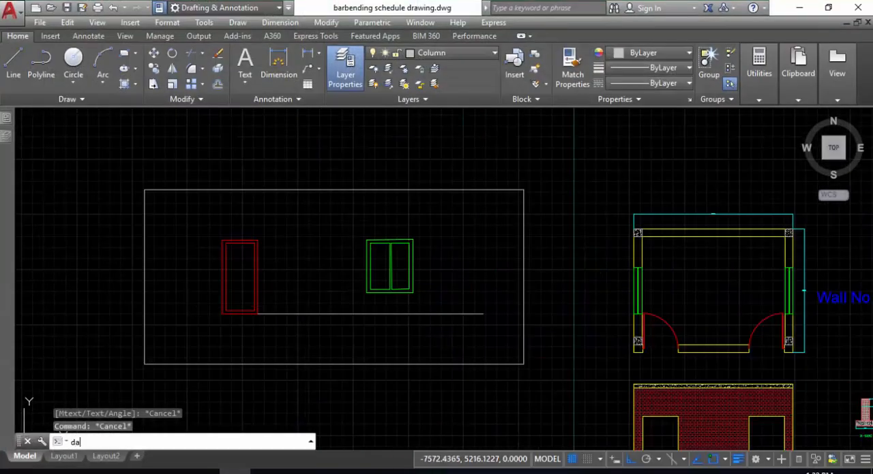
key("Return")
scroll(312, 307, "up", 5)
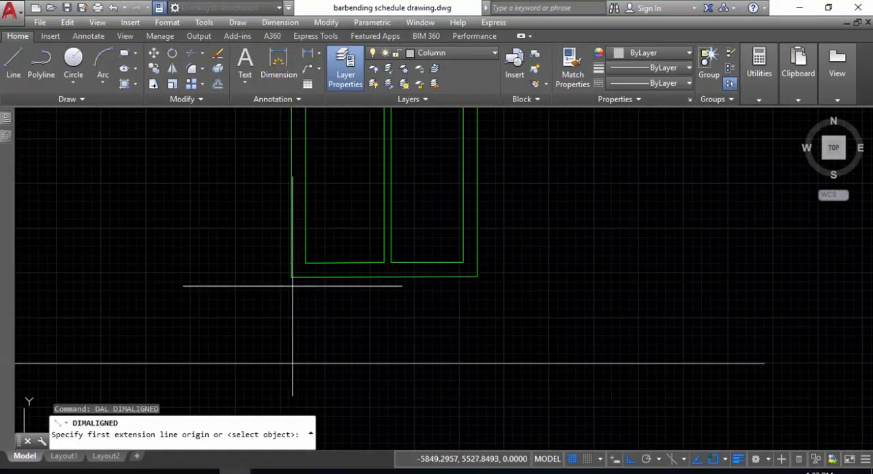
left_click(292, 277)
left_click(477, 278)
scroll(436, 290, "up", 5)
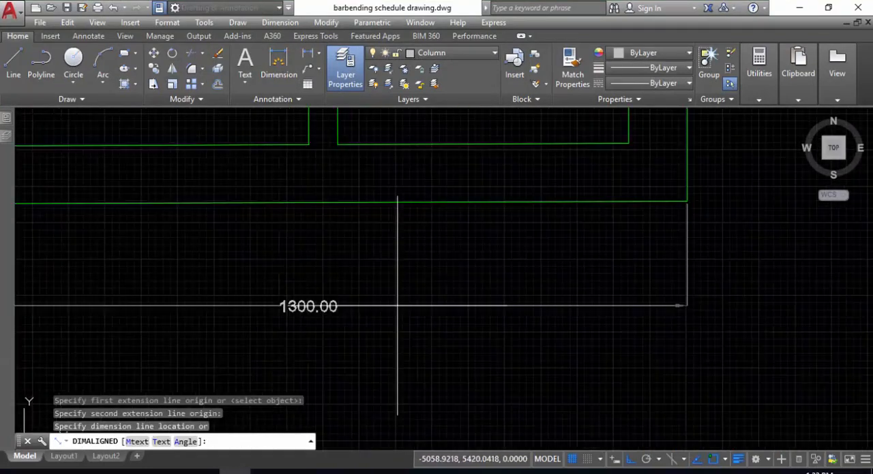
key("Escape")
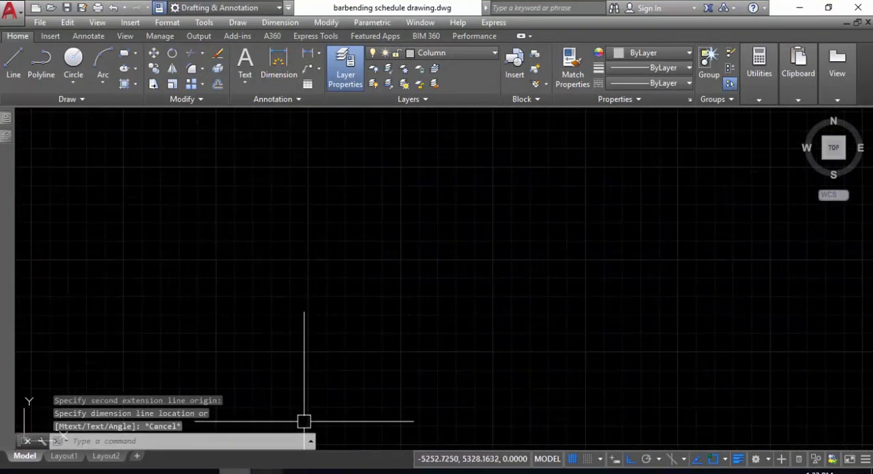
- Return to the Excel sheet and enter a length of 1.3 and a breadth of 0.225 in the Windows row
key("alt+Tab")
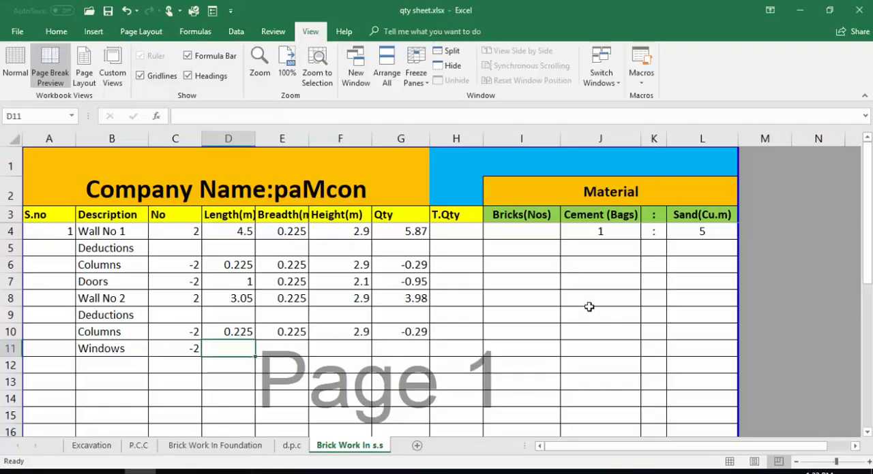
type("1.3")
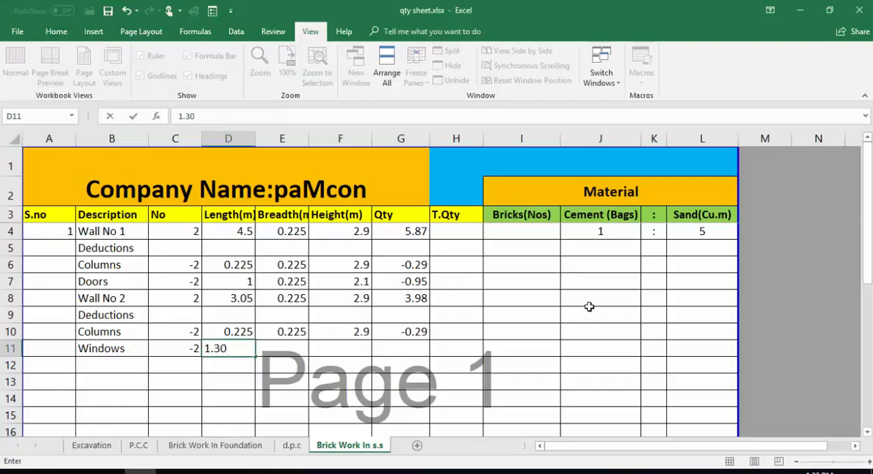
key("Tab")
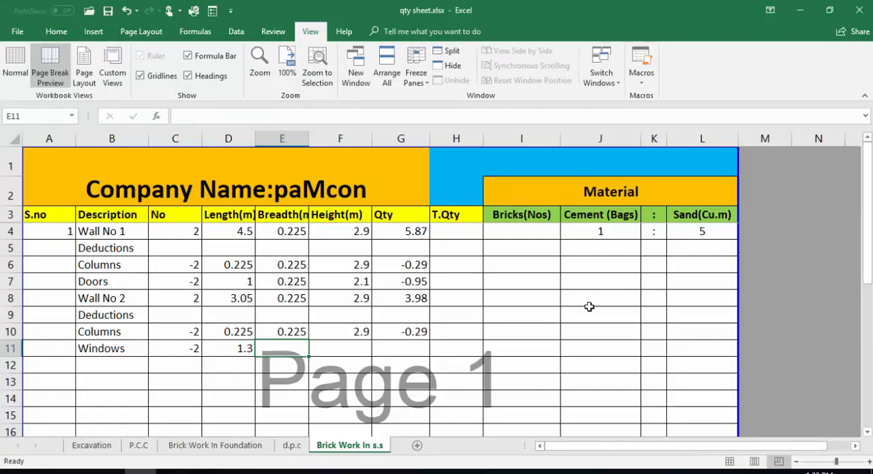
type(".225")
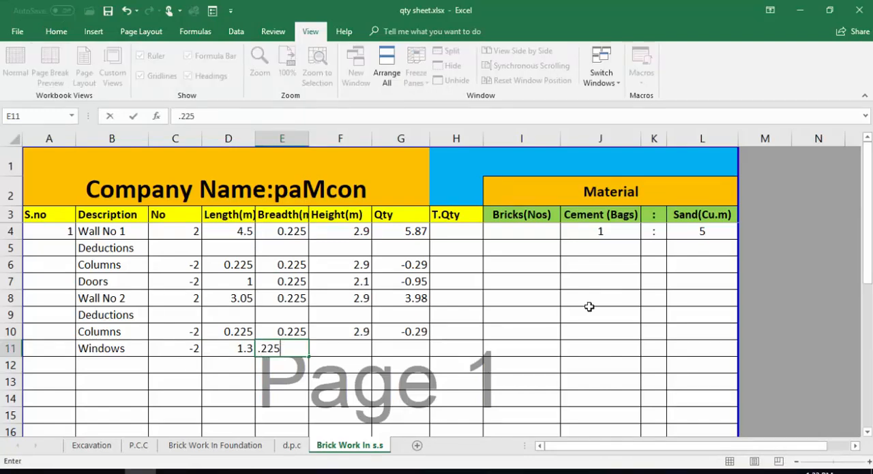
key("Tab")
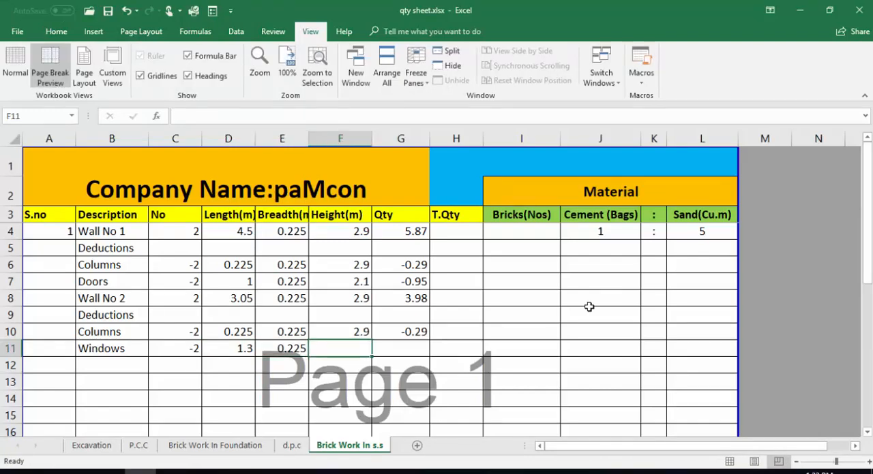
- Switch to the AutoCAD drawing and check the window elevation's height with an aligned dimension between its right-hand corners
left_click(252, 471)
scroll(290, 269, "down", 6)
middle_click_drag(292, 279, 296, 335)
key("Escape")
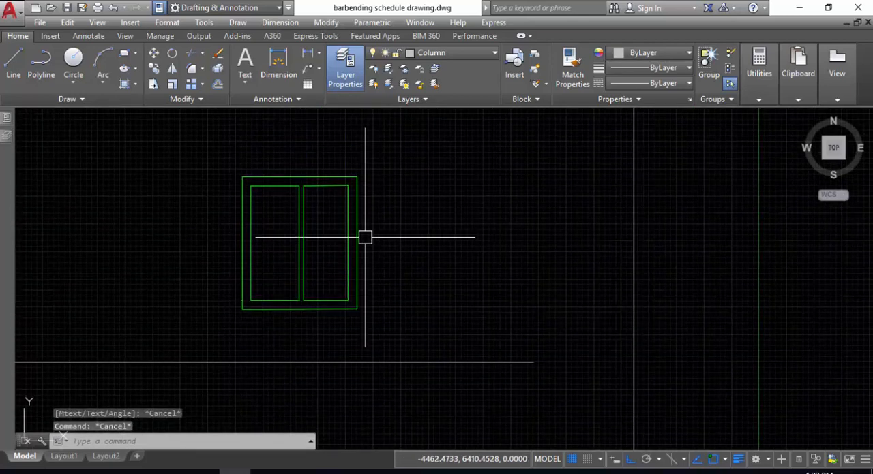
type("dal")
key("Return")
left_click(357, 177)
left_click(356, 309)
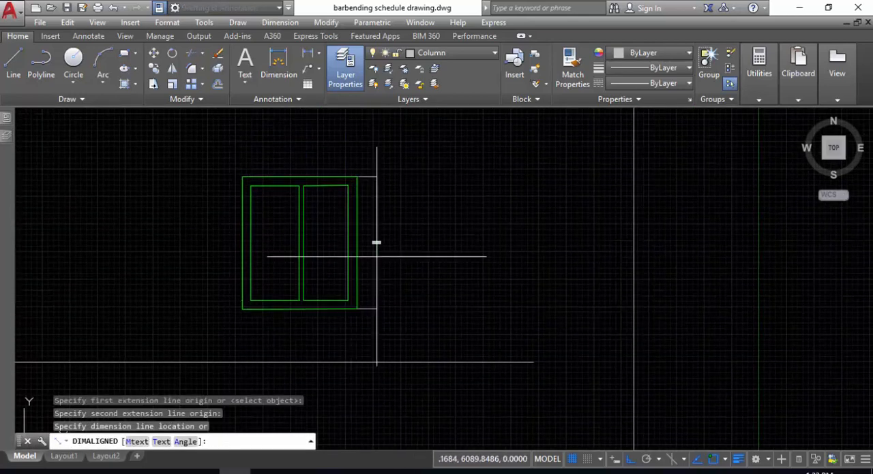
scroll(377, 251, "up", 8)
key("Escape")
- Repeat the aligned measurement of the window's outer height and zoom in to read the dimension text
key("Return")
scroll(376, 250, "down", 2)
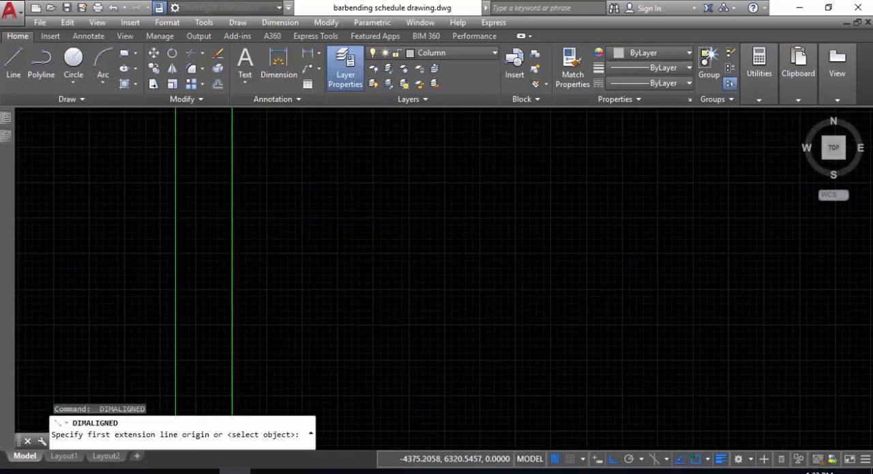
scroll(326, 204, "down", 2)
left_click(309, 144)
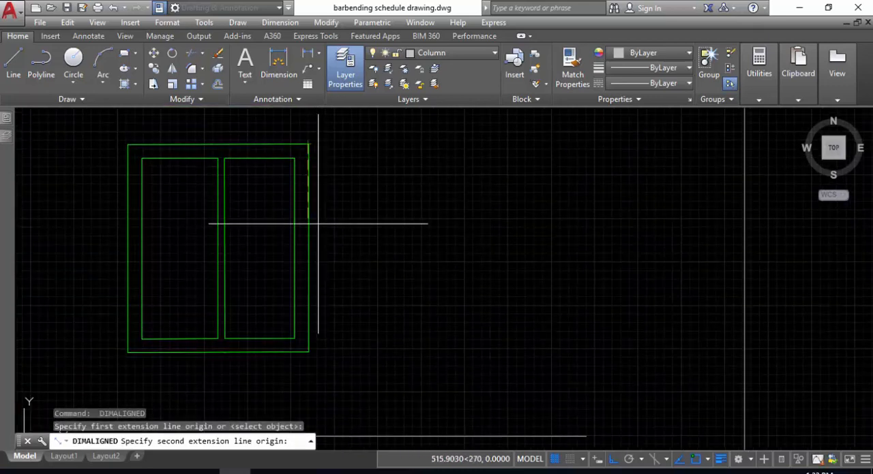
left_click(309, 351)
scroll(344, 247, "up", 5)
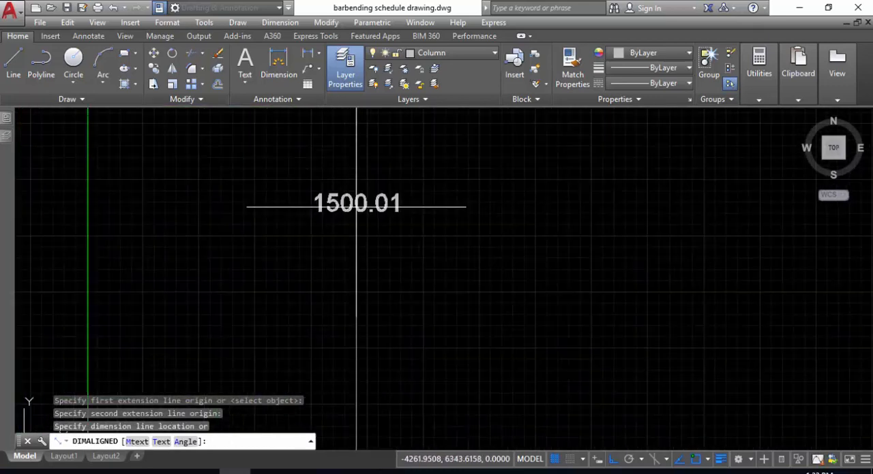
key("Escape")
- Measure the window's height once more between the top and bottom frame edges, slightly inside the right-hand outline
scroll(355, 330, "down", 2)
scroll(335, 269, "up", 2)
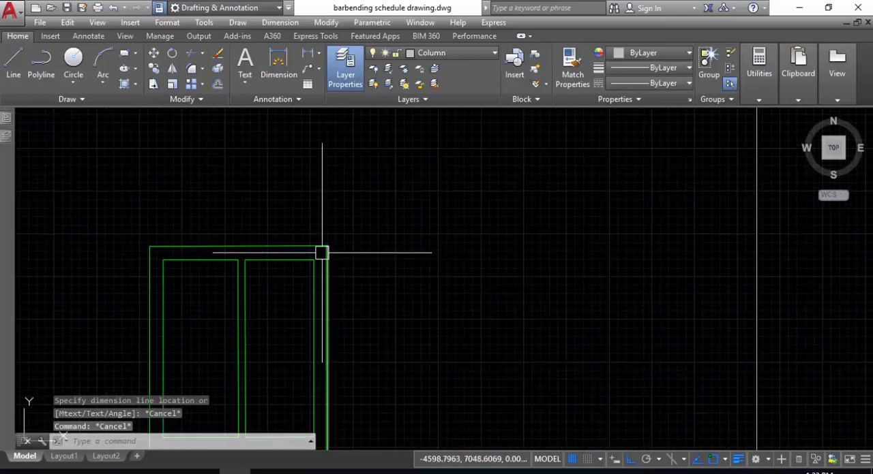
scroll(323, 253, "up", 4)
key("Return")
left_click(308, 236)
middle_click_drag(330, 323, 371, 148)
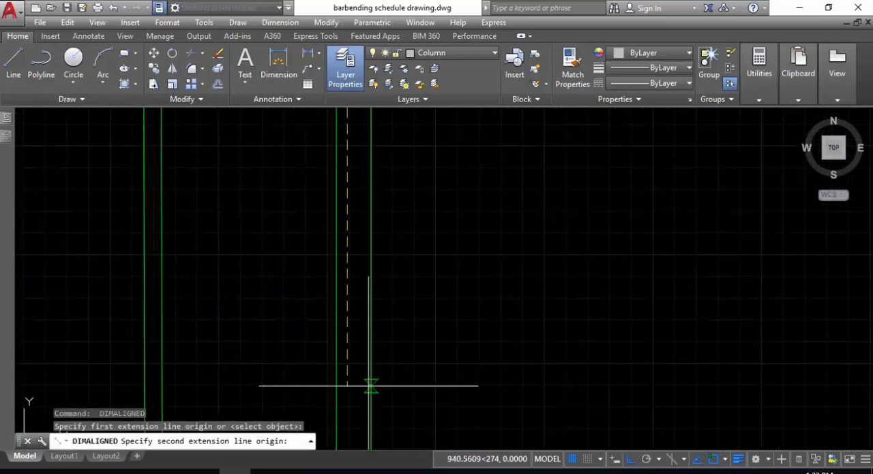
scroll(369, 300, "down", 6)
scroll(364, 350, "up", 6)
left_click(360, 248)
scroll(376, 267, "down", 5)
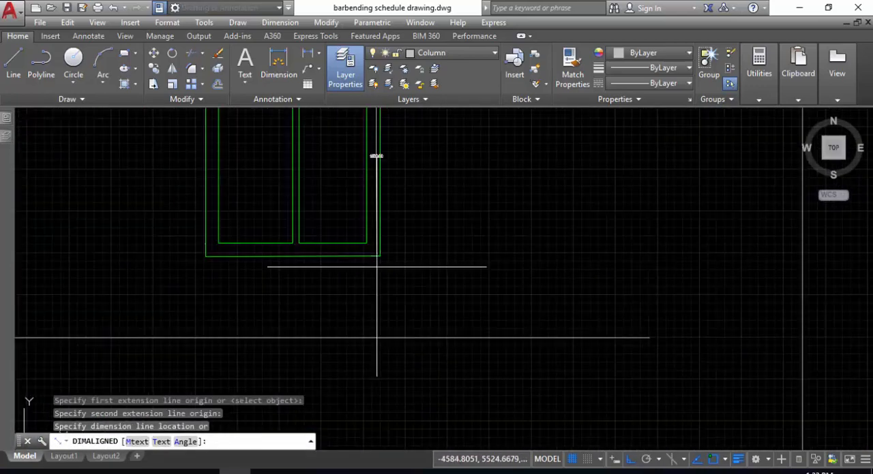
scroll(384, 292, "up", 7)
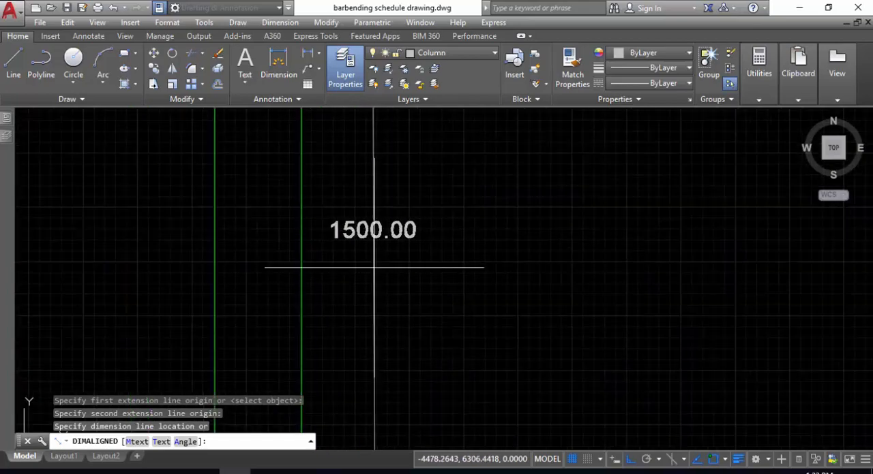
key("Escape")
- Return to the Excel sheet and enter a height of 1.5 in F11 to complete the Windows deduction
key("alt+Tab")
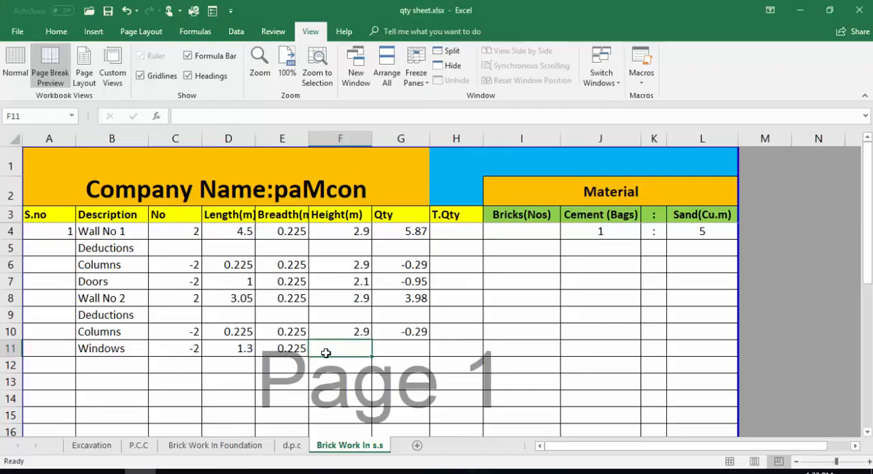
type("1.5")
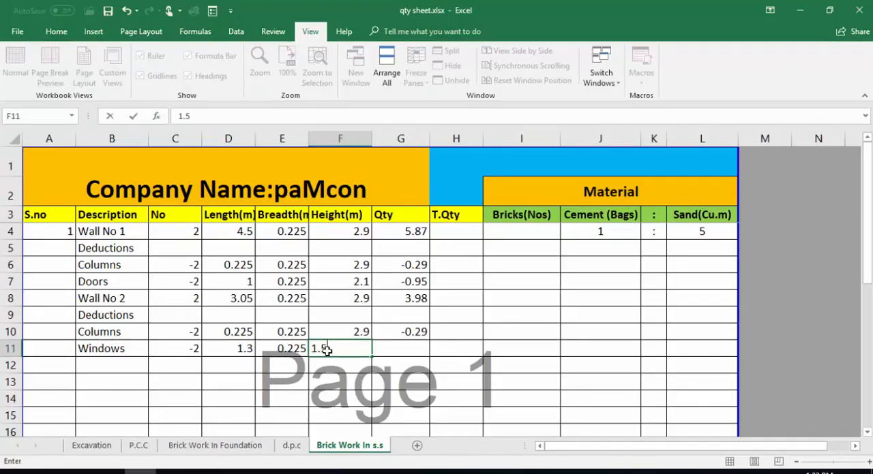
key("Tab")
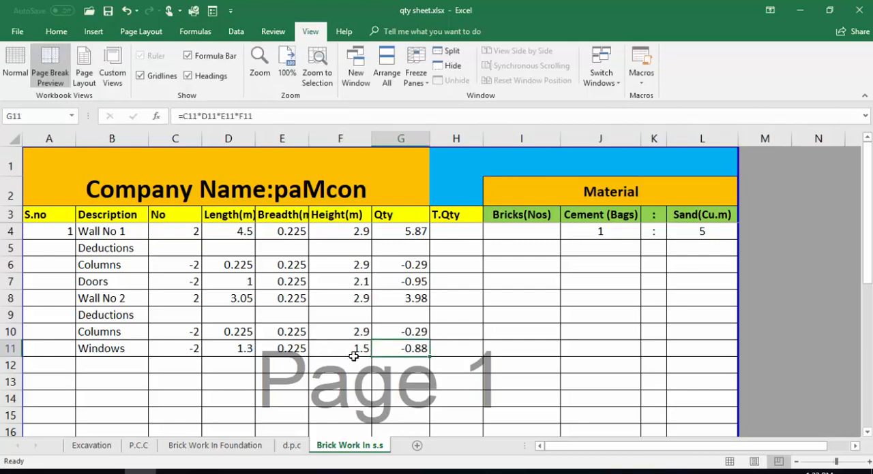
left_click(352, 343)
left_click(414, 349)
- Open the T.Qty total formula in H27 for inspection, review the Qty range it sums, and close it unchanged
left_click(235, 472)
scroll(414, 349, "down", 3)
scroll(414, 349, "down", 2)
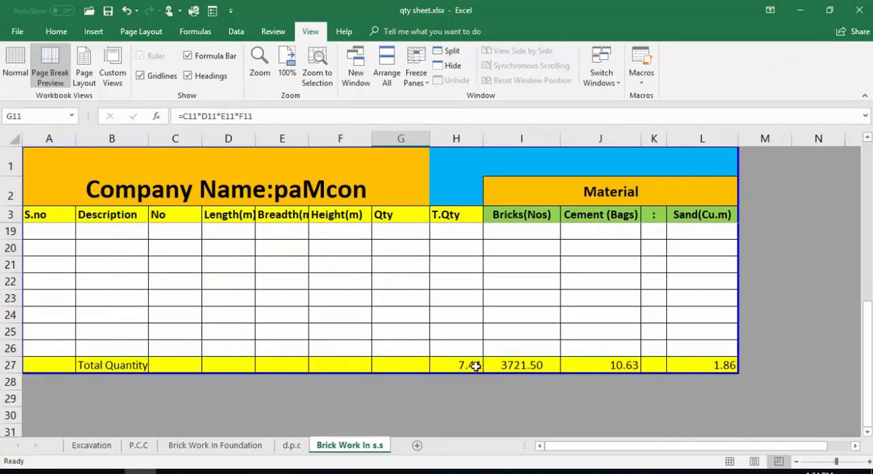
double_click(475, 366)
scroll(467, 321, "up", 3)
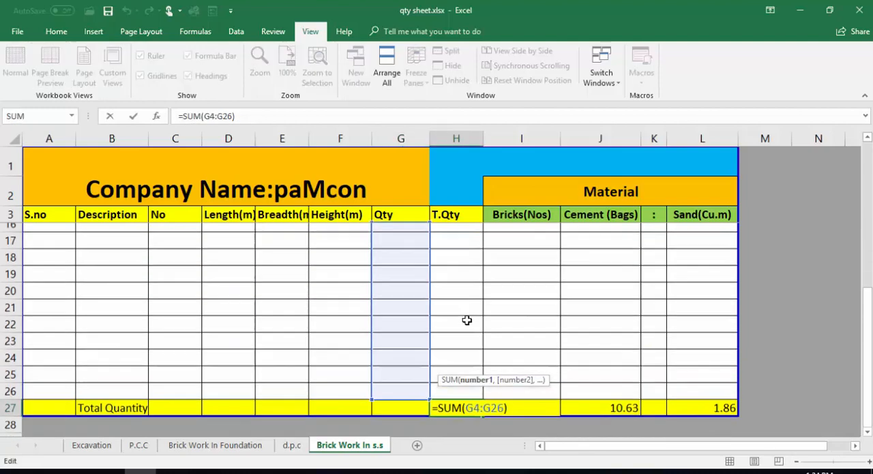
scroll(466, 350, "up", 2)
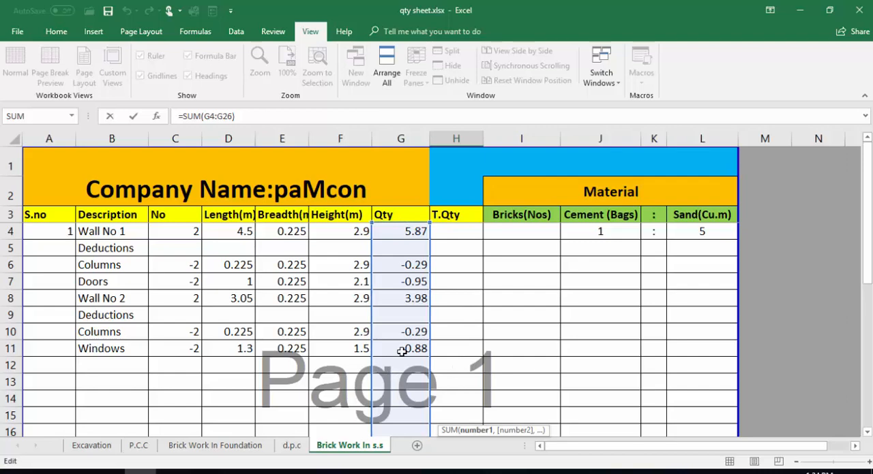
scroll(418, 314, "down", 6)
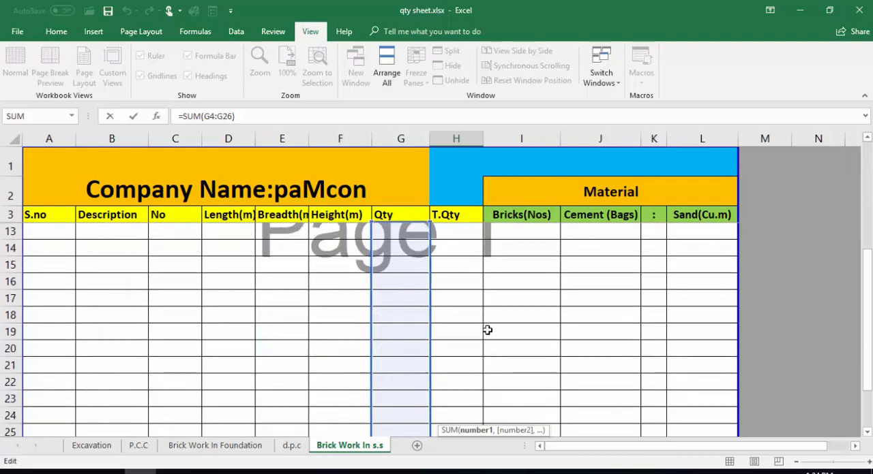
key("Return")
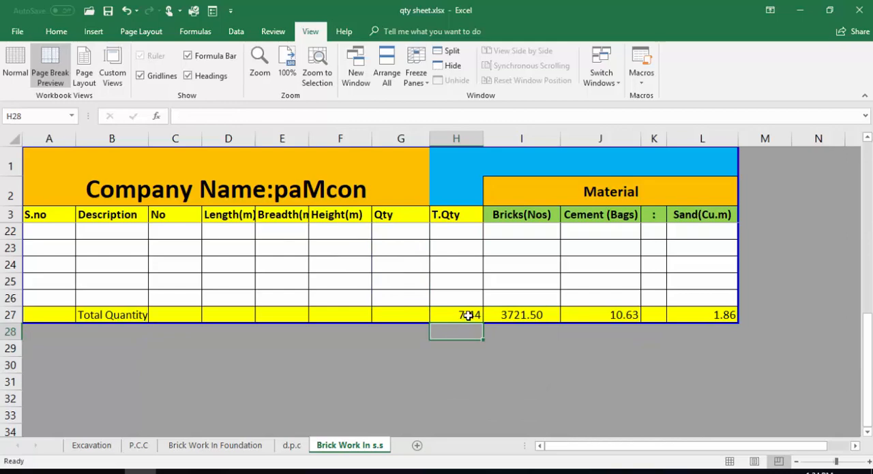
- Review the wall and deduction rows, then examine the formulas for total quantity, bricks and cement bags in the Total Quantity row
scroll(467, 315, "up", 5)
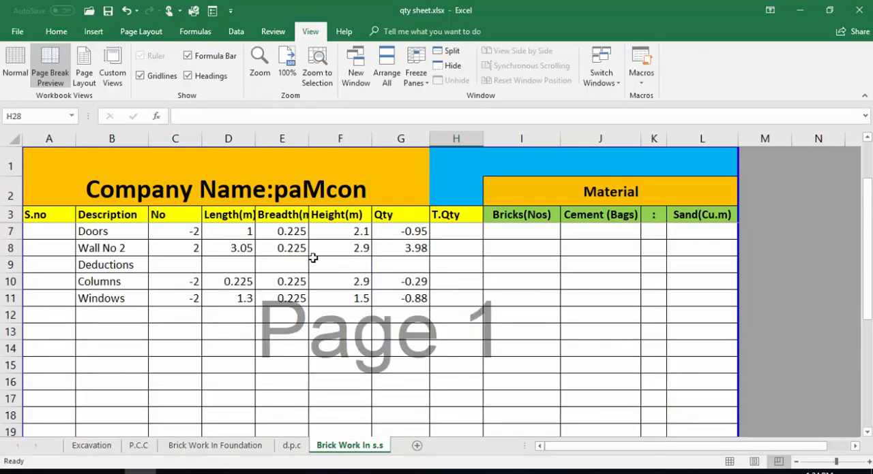
scroll(124, 287, "up", 1)
scroll(331, 364, "down", 5)
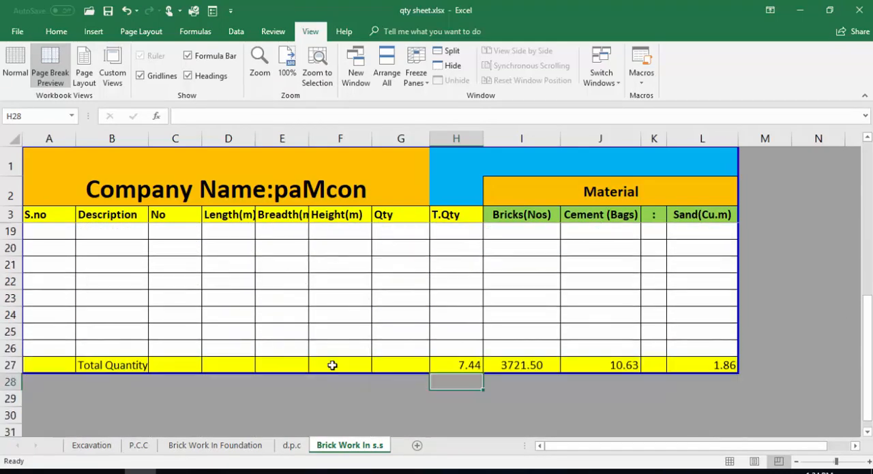
left_click(475, 367)
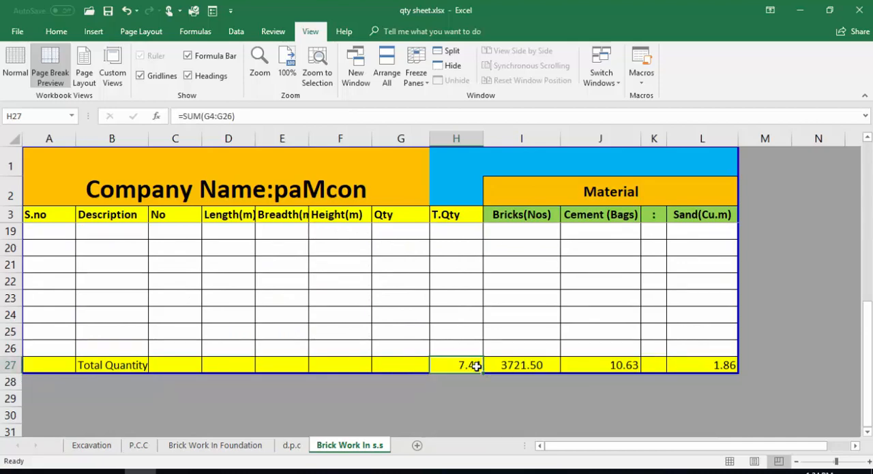
left_click(519, 368)
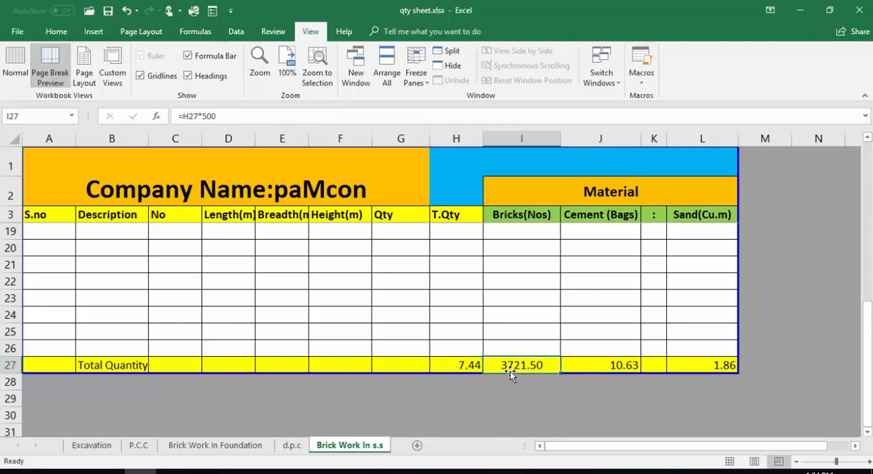
left_click(614, 371)
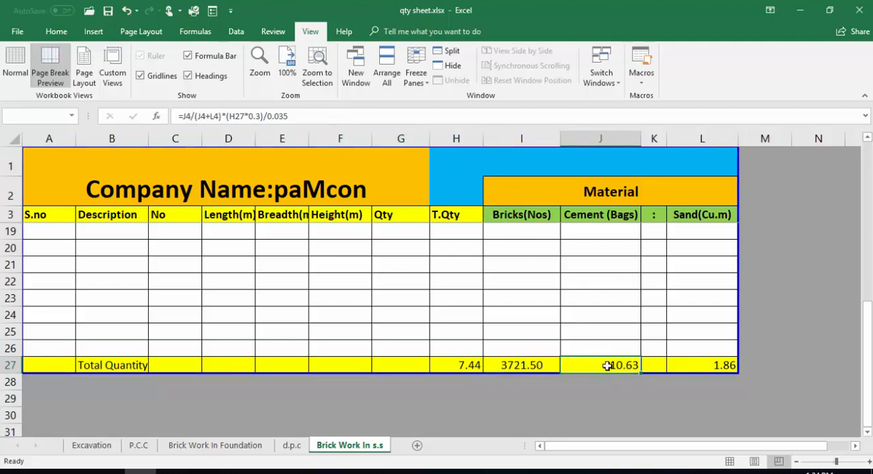
scroll(503, 393, "up", 4)
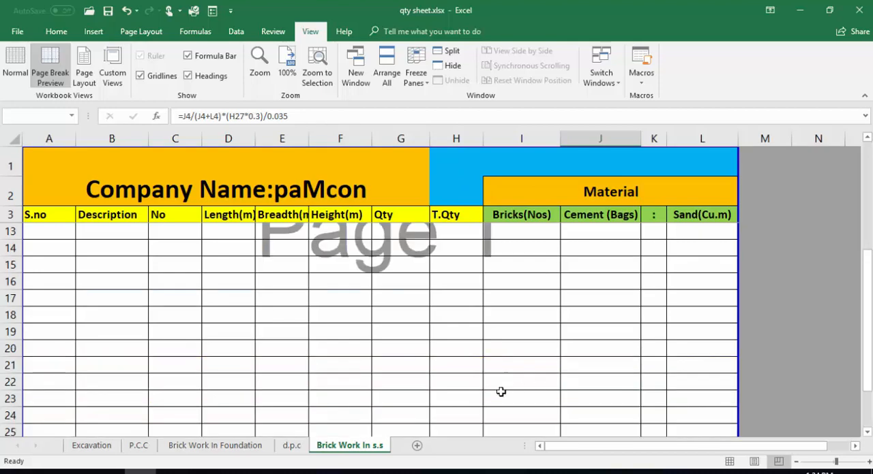
scroll(477, 416, "down", 2)
scroll(465, 431, "down", 3)
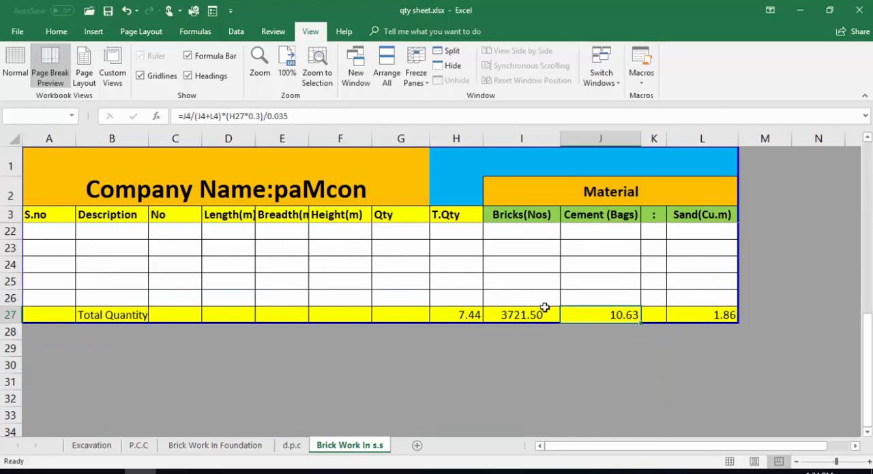
scroll(434, 366, "up", 3)
scroll(434, 366, "up", 3)
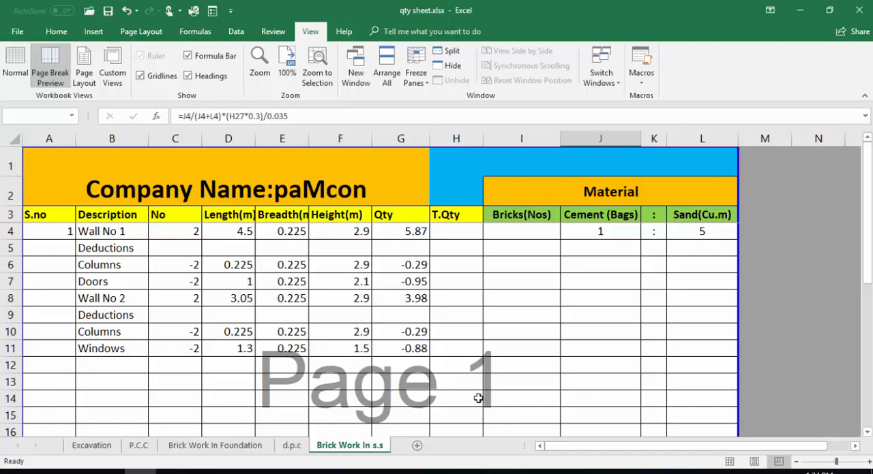
left_click(424, 471)
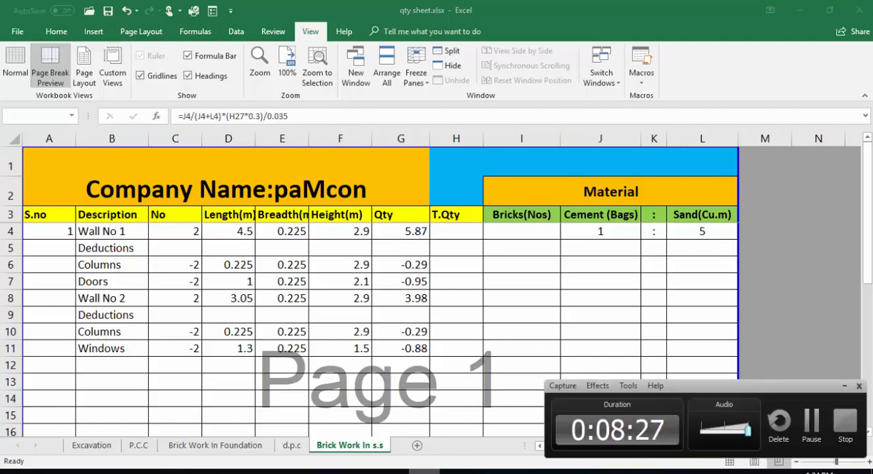